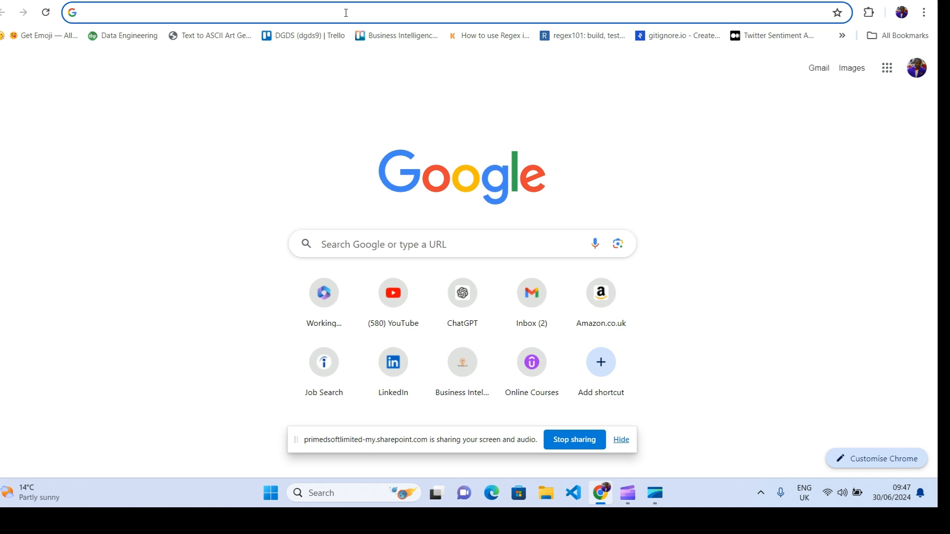
# Open lookerstudio.google.com in the browser and hide the screen-sharing notice
pyautogui.write('looke')
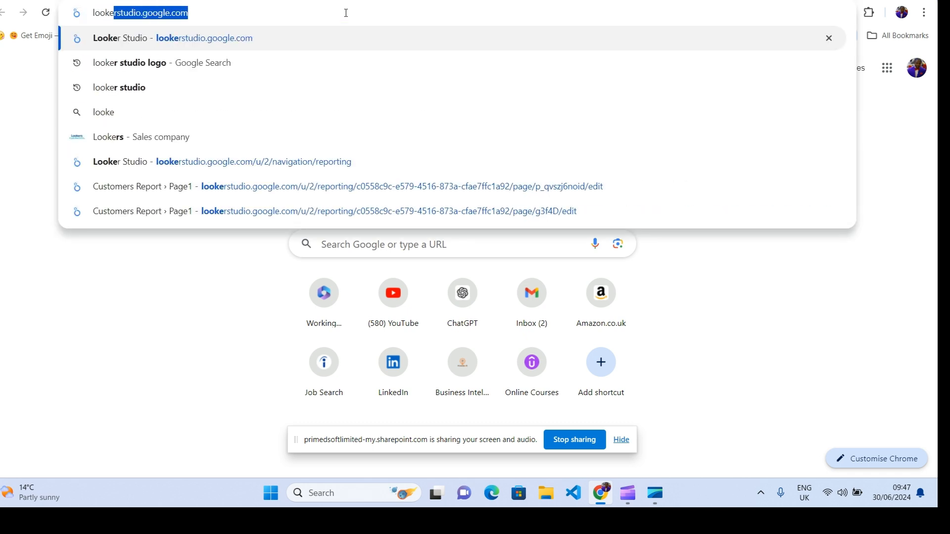
pyautogui.write('r.st')
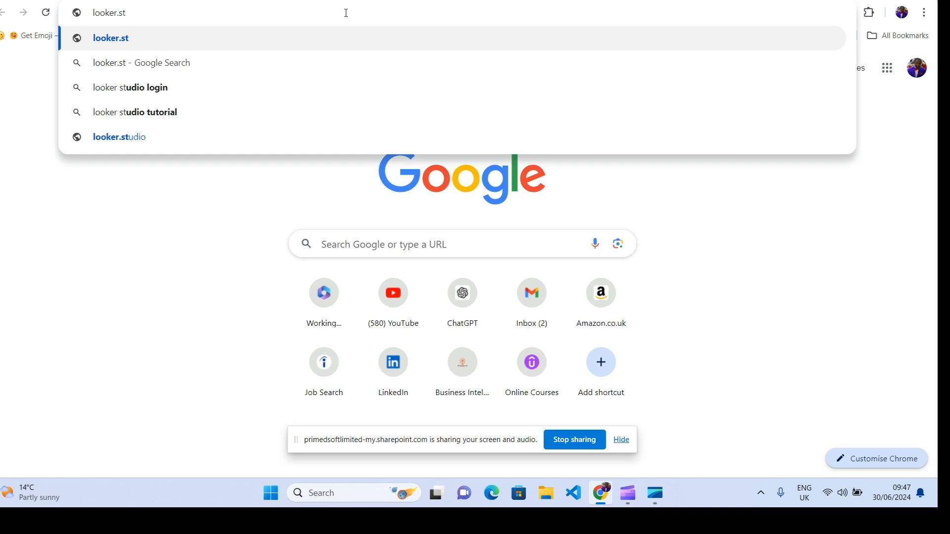
pyautogui.press('BackSpace')
pyautogui.press('BackSpace')
pyautogui.press('BackSpace')
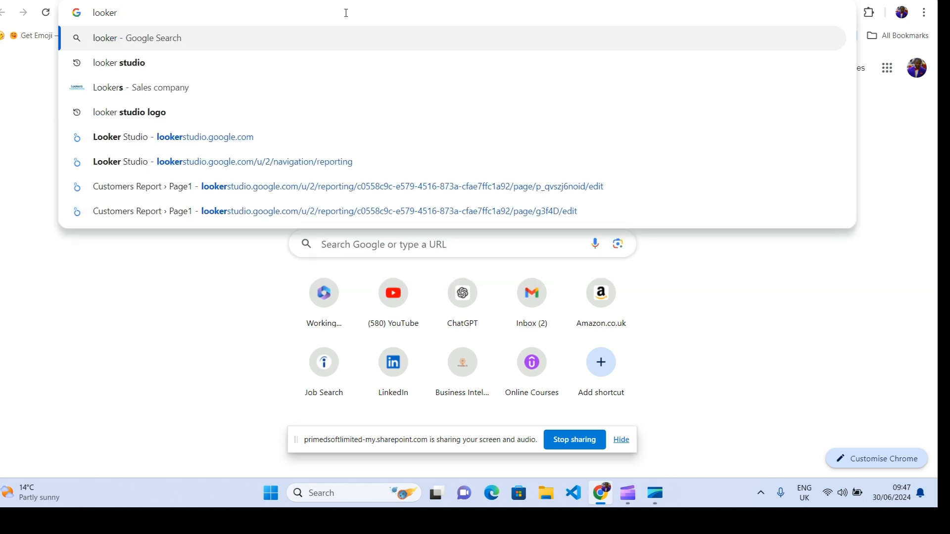
pyautogui.write('tu')
pyautogui.press('BackSpace')
pyautogui.press('BackSpace')
pyautogui.write('studio')
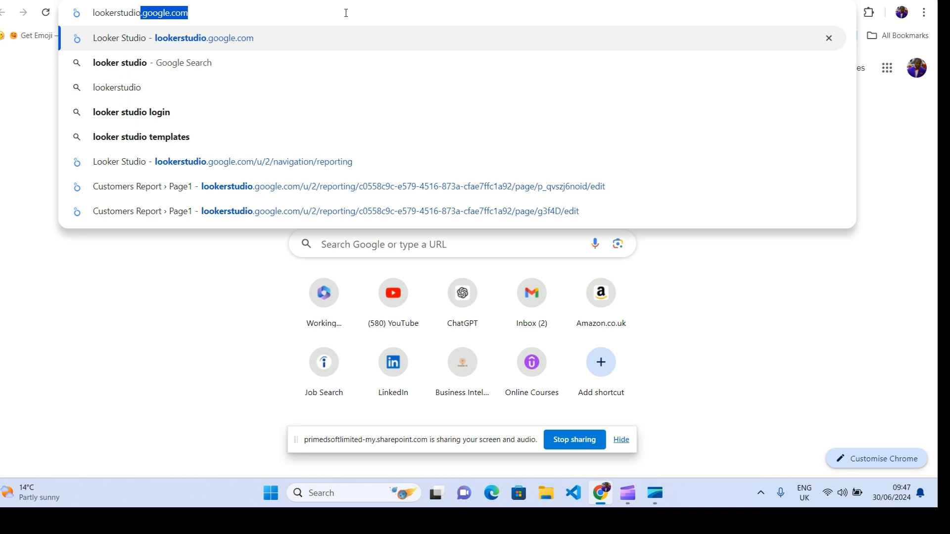
pyautogui.write('.googl')
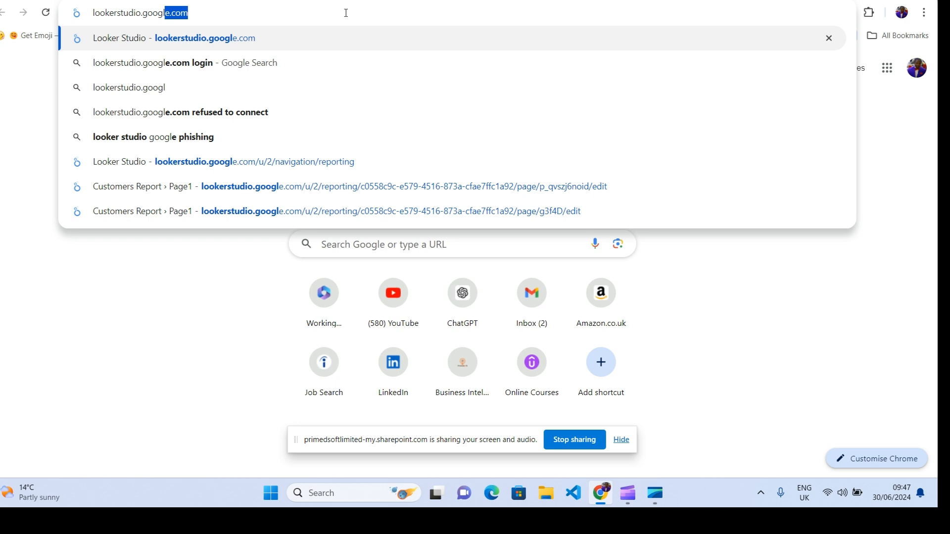
pyautogui.press('Right')
pyautogui.press('Return')
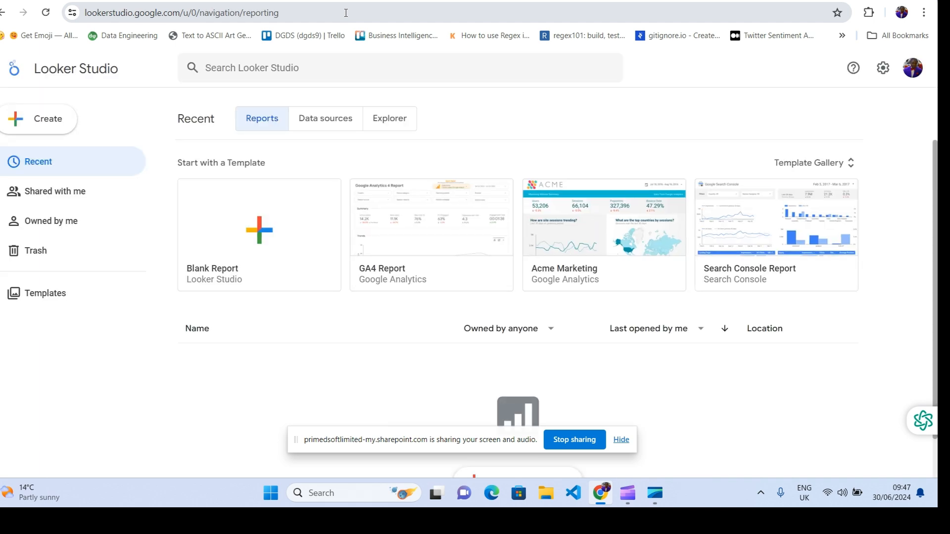
pyautogui.click(621, 442)
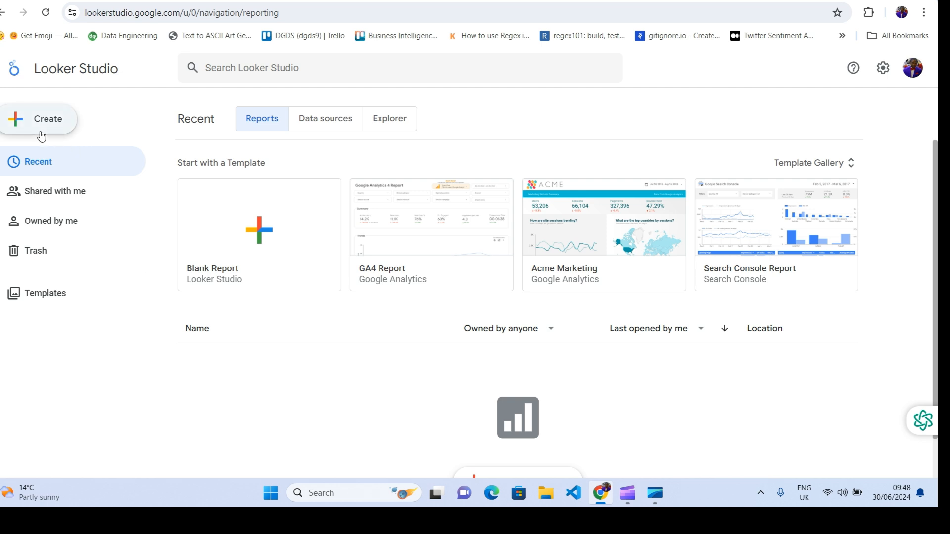
pyautogui.moveTo(120, 69); pyautogui.dragTo(8, 79)
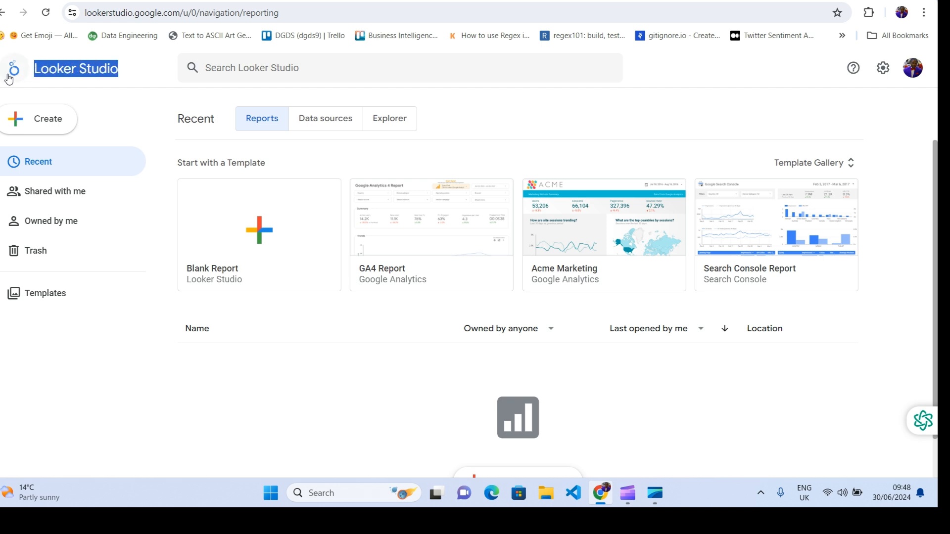
pyautogui.click(157, 74)
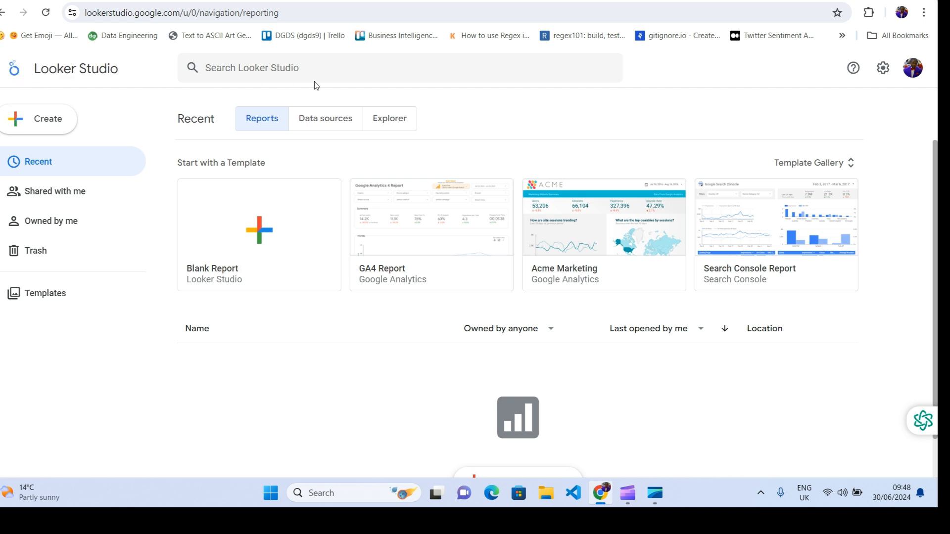
pyautogui.click(336, 67)
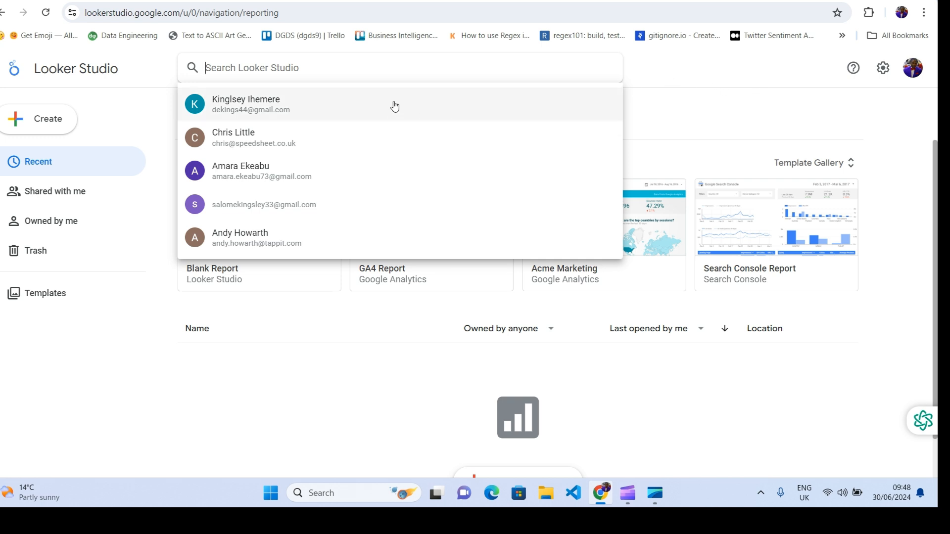
pyautogui.click(664, 74)
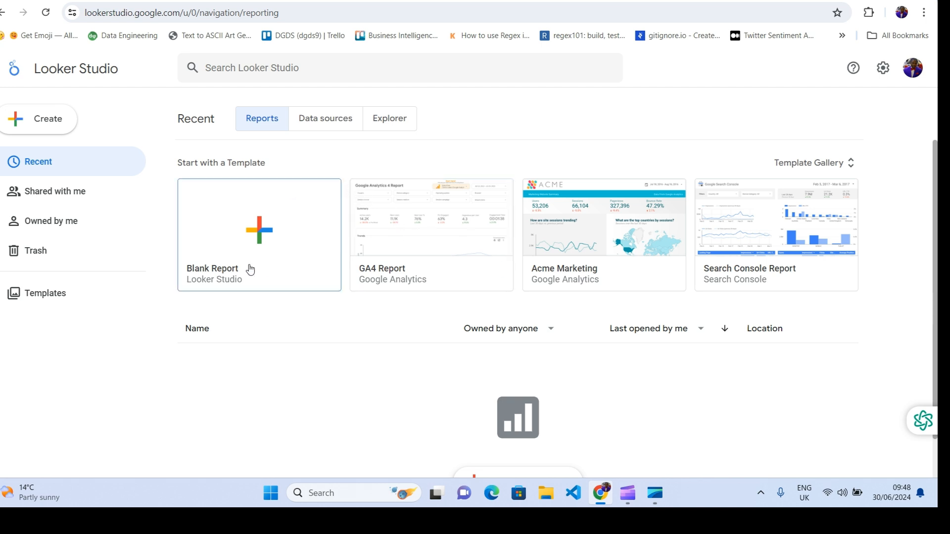
# Look through the reports shared with the account, those owned by it, and those in the trash
pyautogui.click(63, 197)
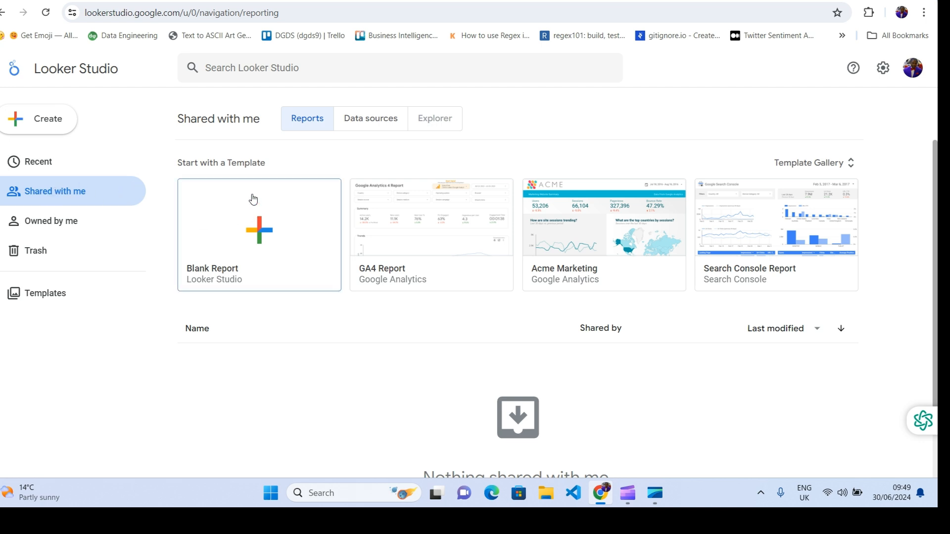
pyautogui.click(47, 231)
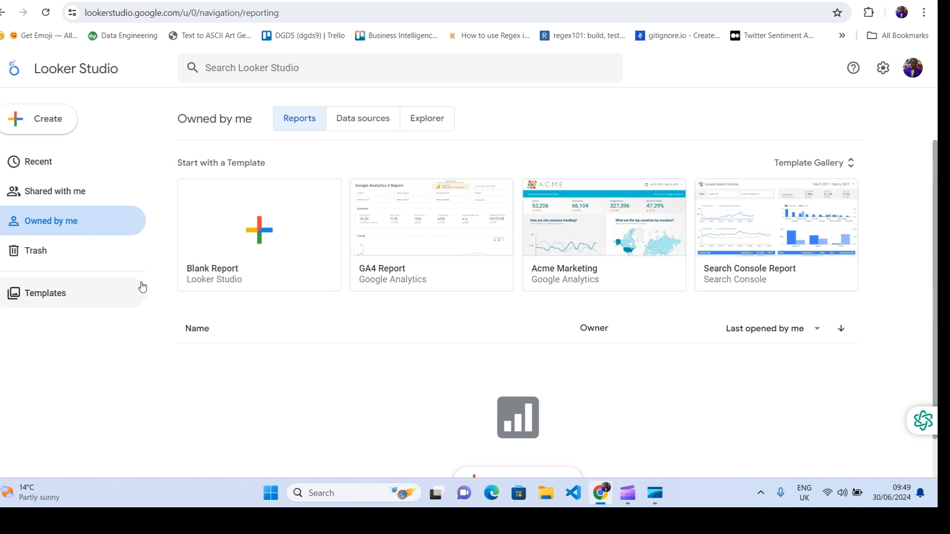
pyautogui.click(50, 253)
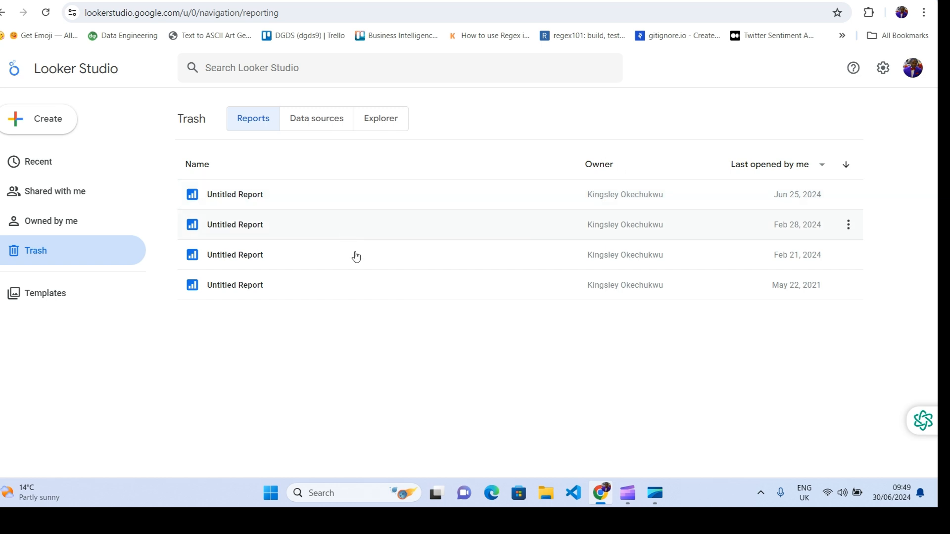
# Browse the template gallery, from the Google Analytics templates down to the Google Sheets and YouTube Analytics ones
pyautogui.click(51, 297)
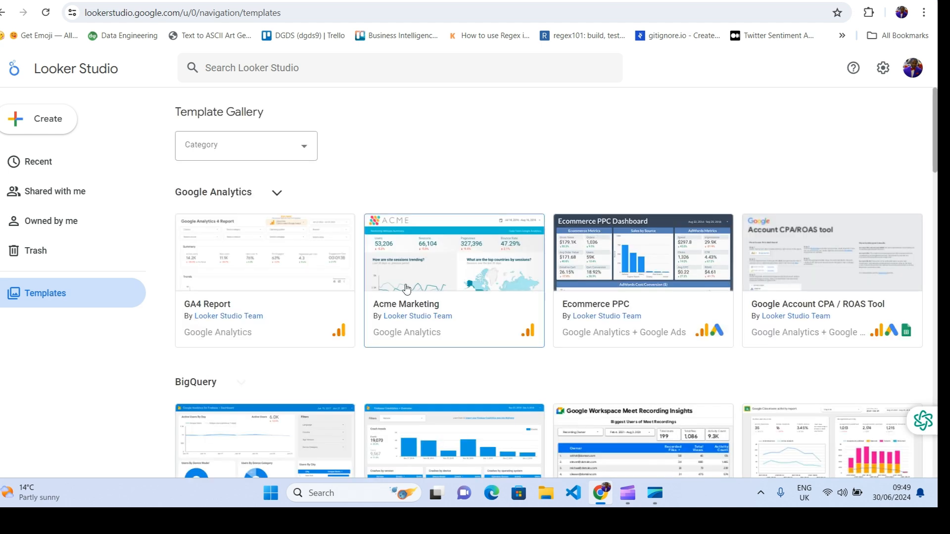
pyautogui.scroll(-5, 548, 281)
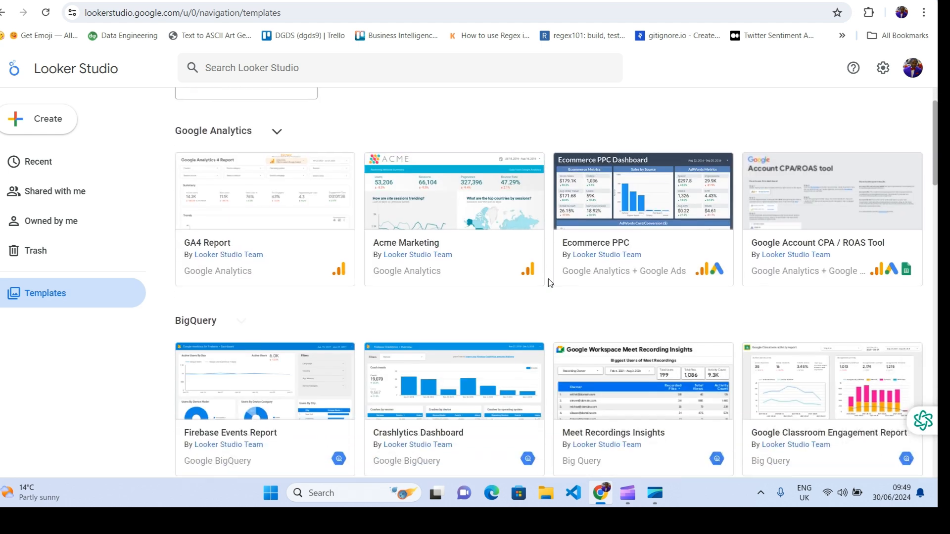
pyautogui.scroll(-9, 548, 279)
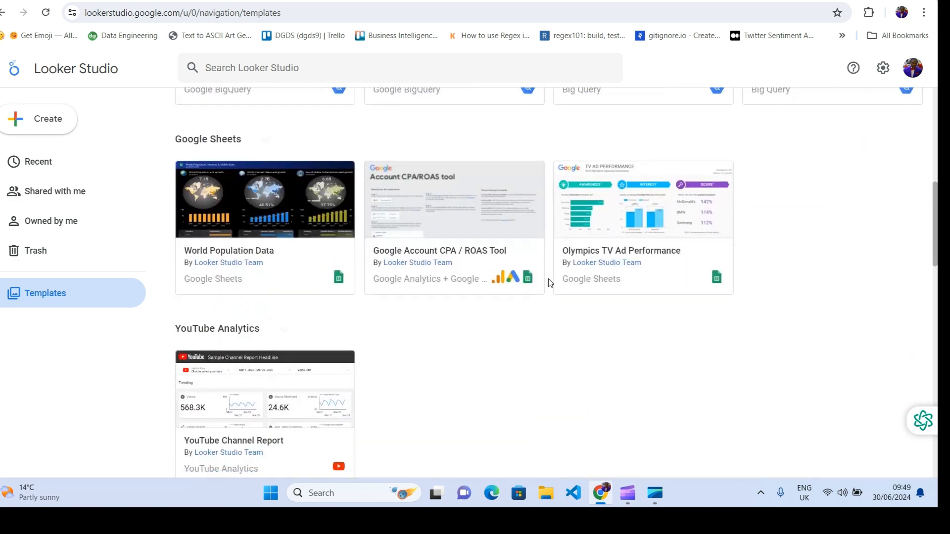
pyautogui.scroll(15, 548, 278)
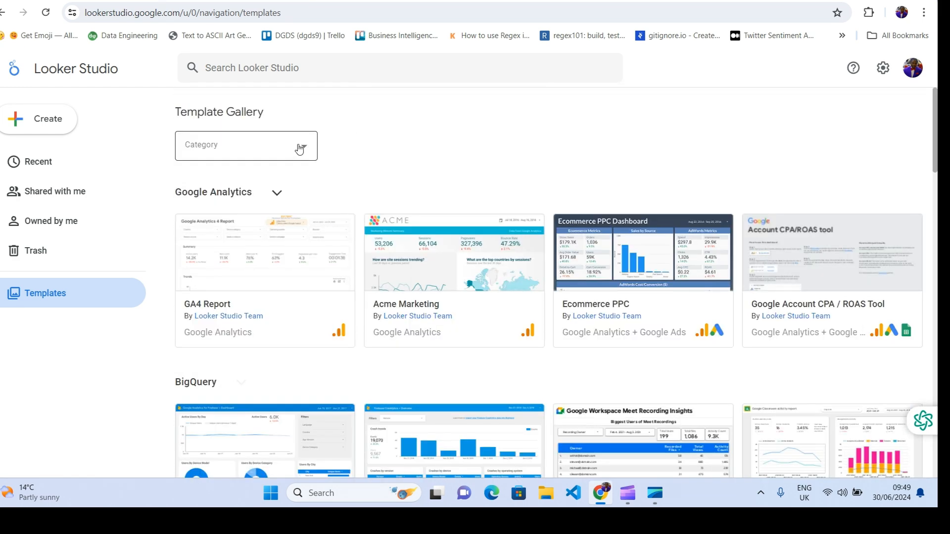
# Filter the template gallery to the YouTube Analytics category
pyautogui.click(310, 149)
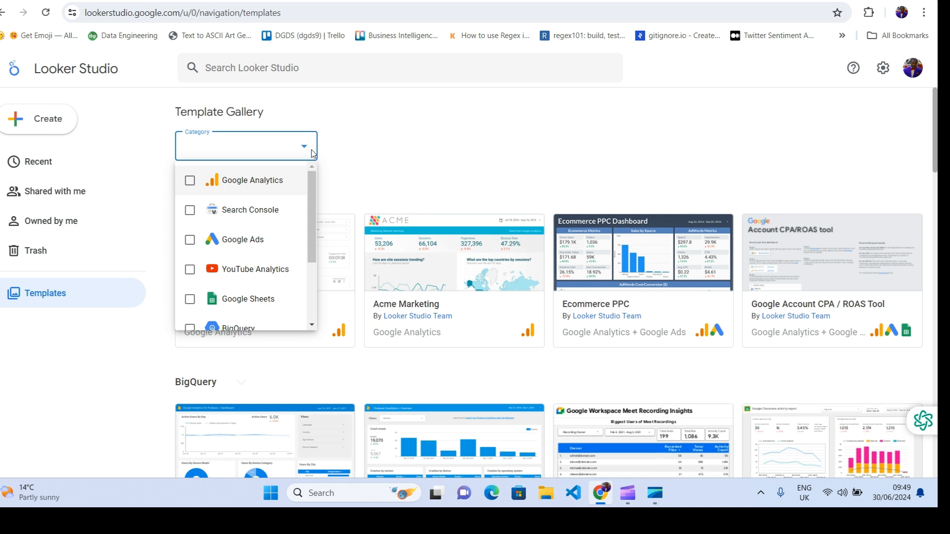
pyautogui.click(191, 271)
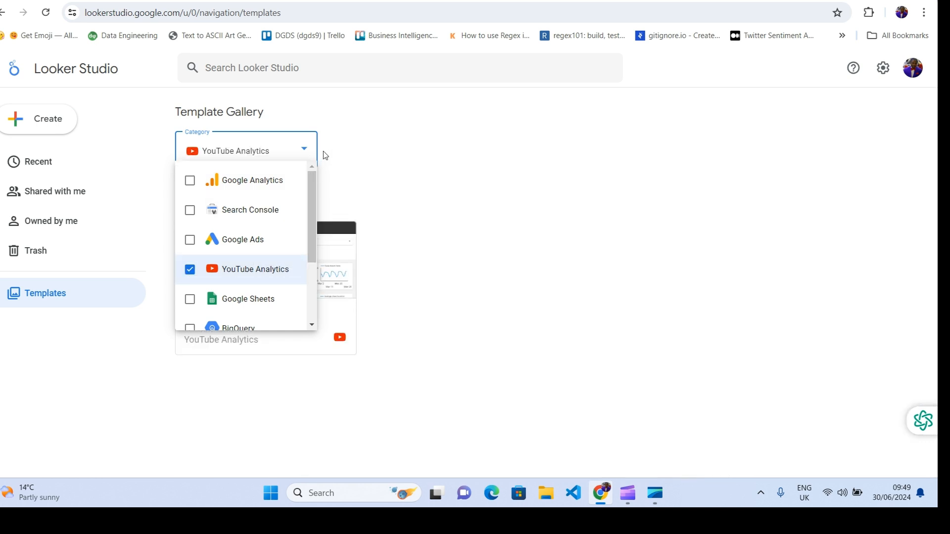
pyautogui.click(307, 148)
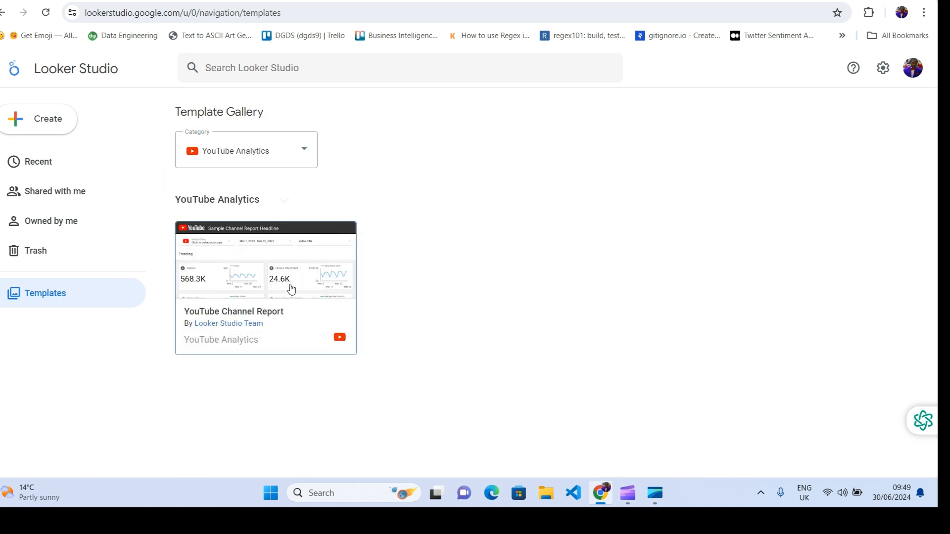
# Switch the template gallery's category filter from YouTube Analytics to BigQuery
pyautogui.click(306, 150)
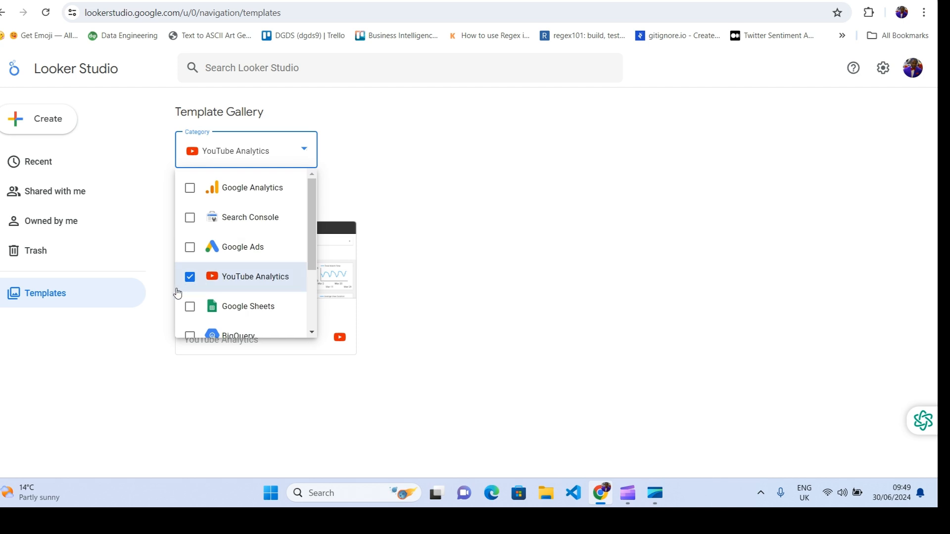
pyautogui.click(190, 277)
pyautogui.scroll(-2, 203, 269)
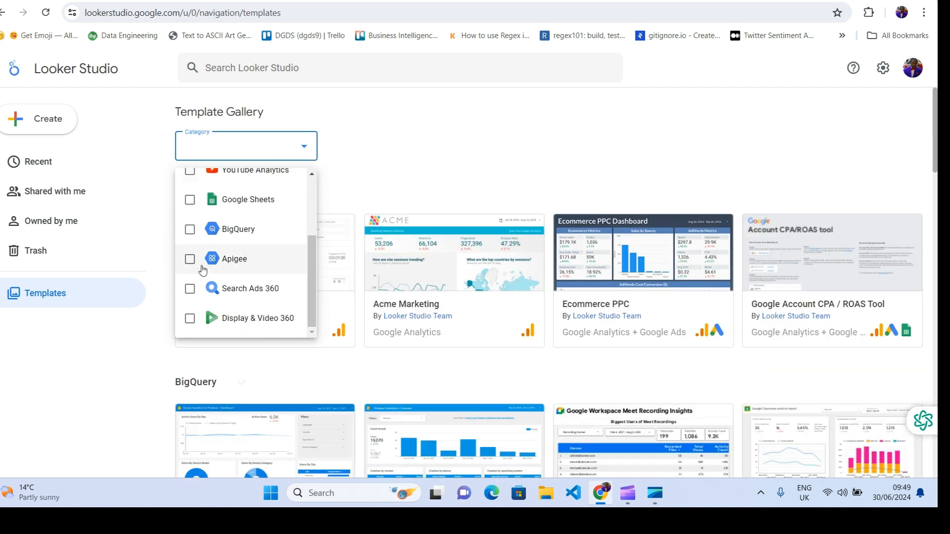
pyautogui.click(190, 229)
pyautogui.click(302, 151)
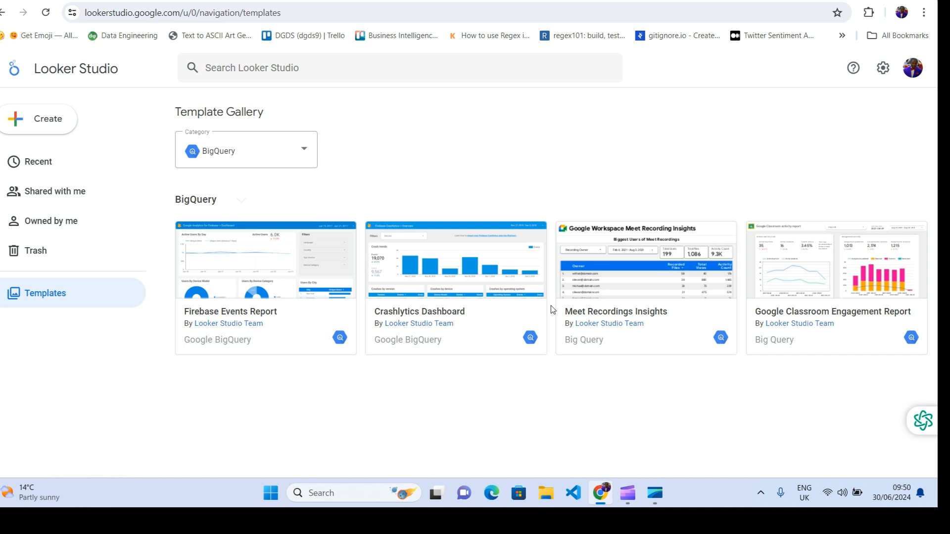
# Clear the BigQuery category filter from the template gallery
pyautogui.click(305, 151)
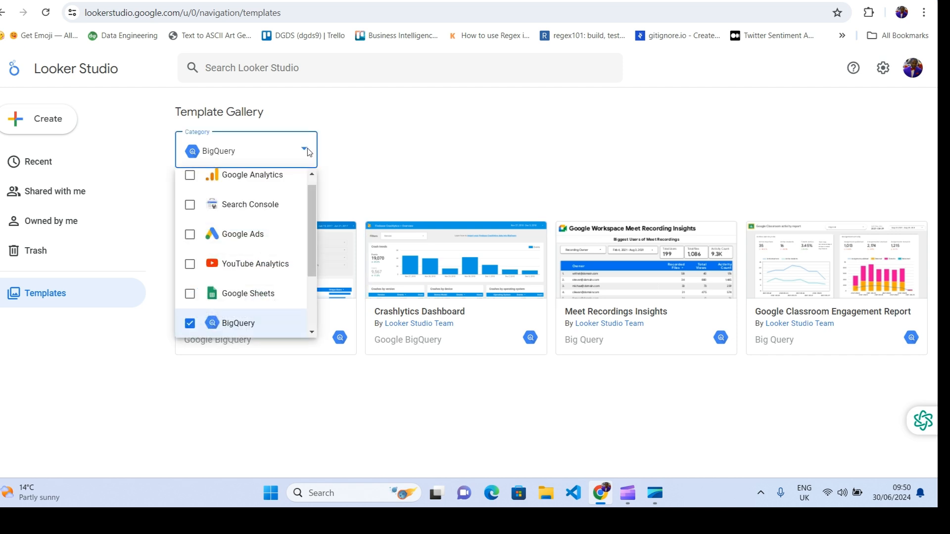
pyautogui.click(187, 325)
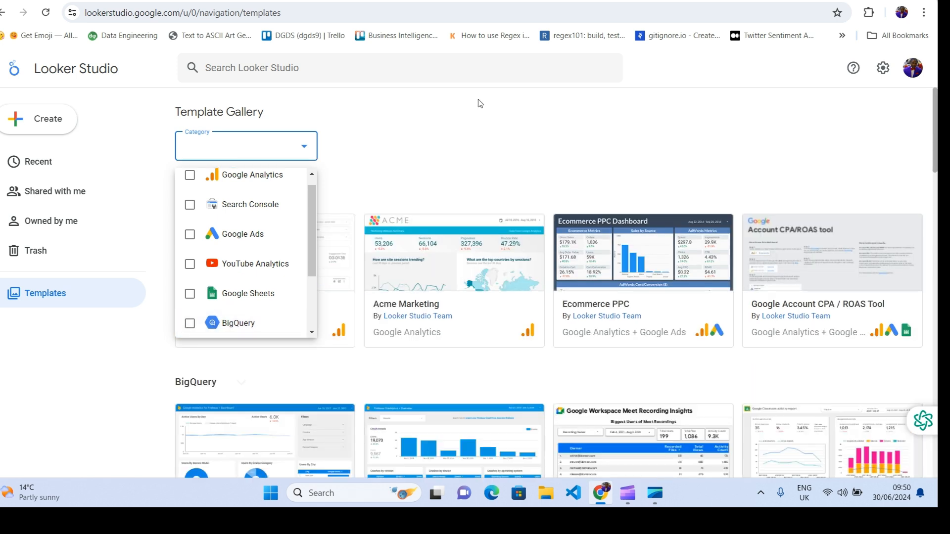
pyautogui.click(573, 109)
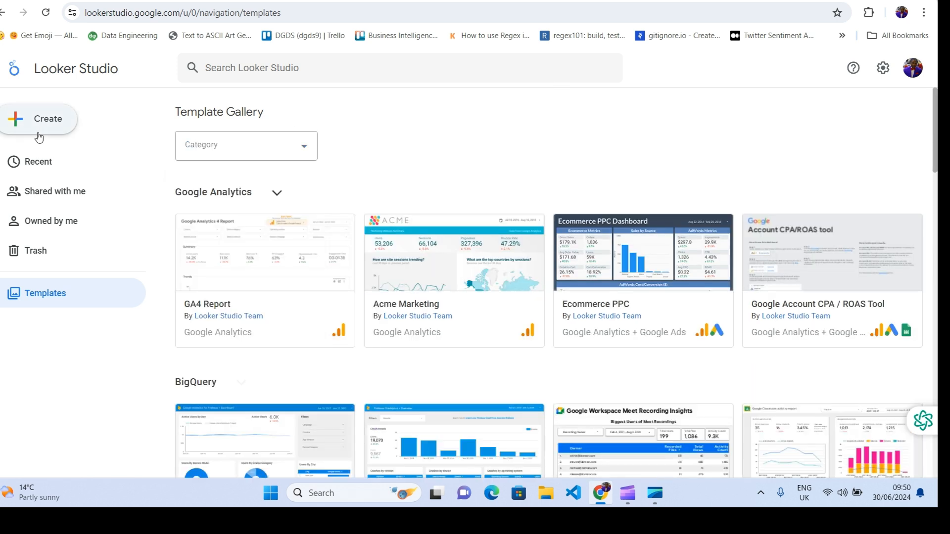
# Review the recent items, checking the data sources, the explorer items and the reports
pyautogui.click(48, 162)
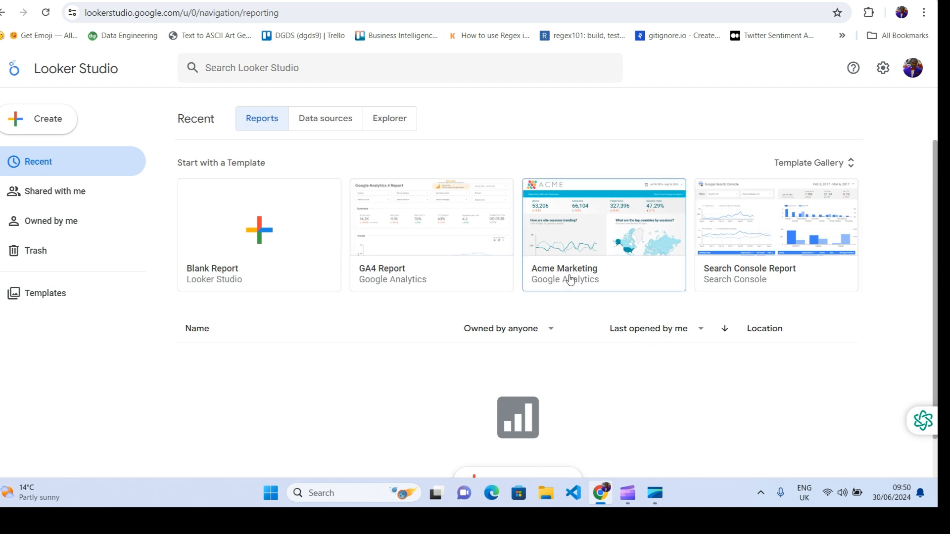
pyautogui.click(327, 122)
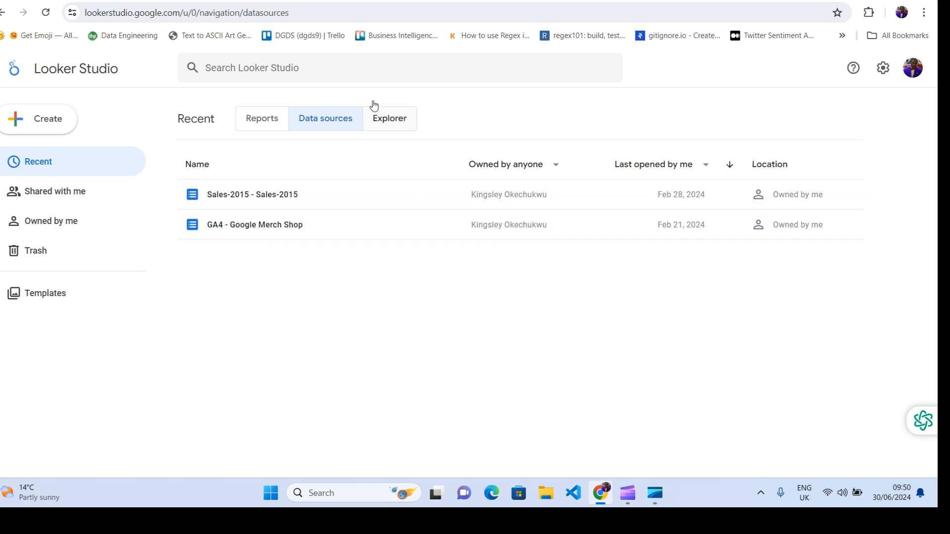
pyautogui.click(385, 119)
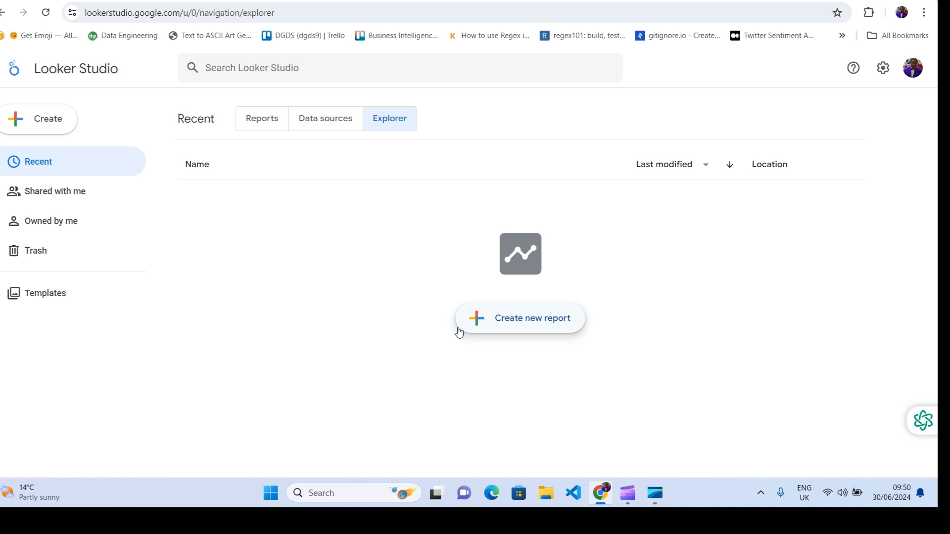
pyautogui.click(266, 118)
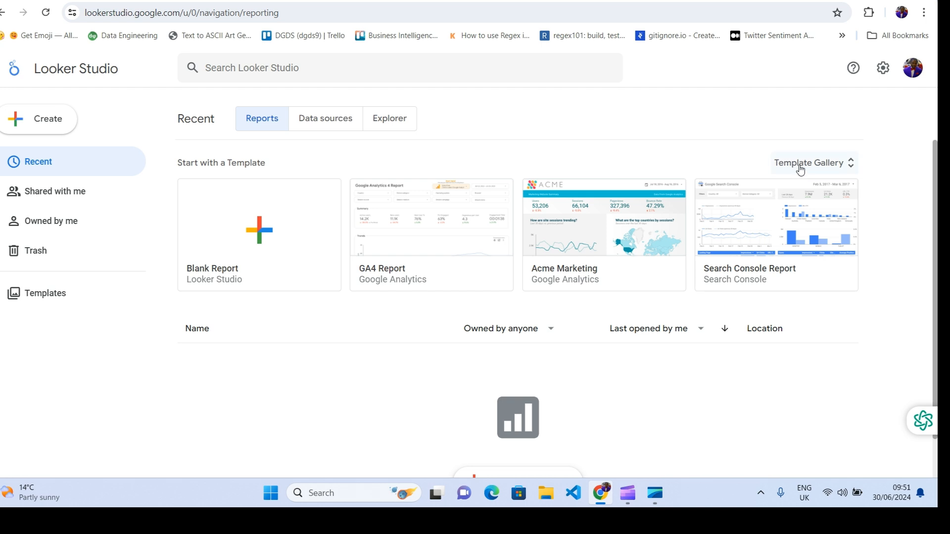
pyautogui.scroll(-1, 544, 302)
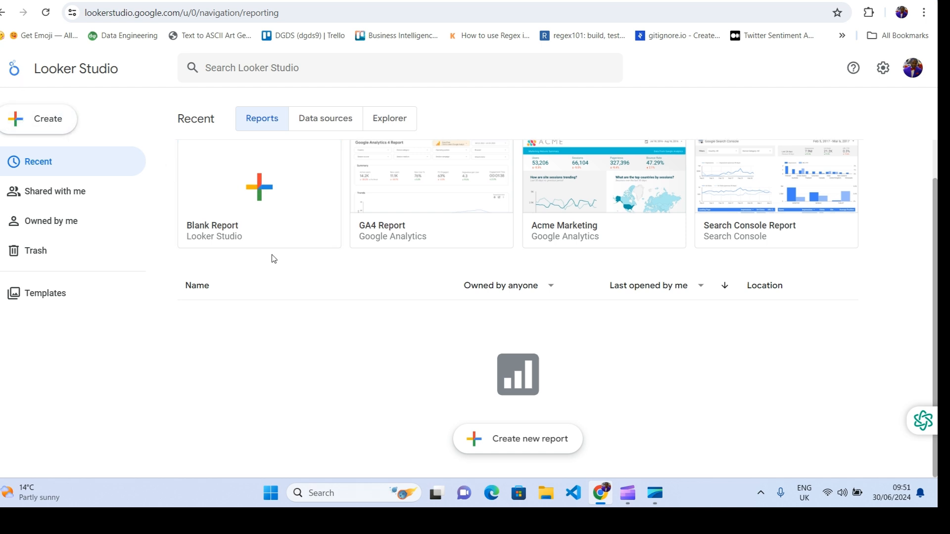
# Create a new report from the home page
pyautogui.click(43, 124)
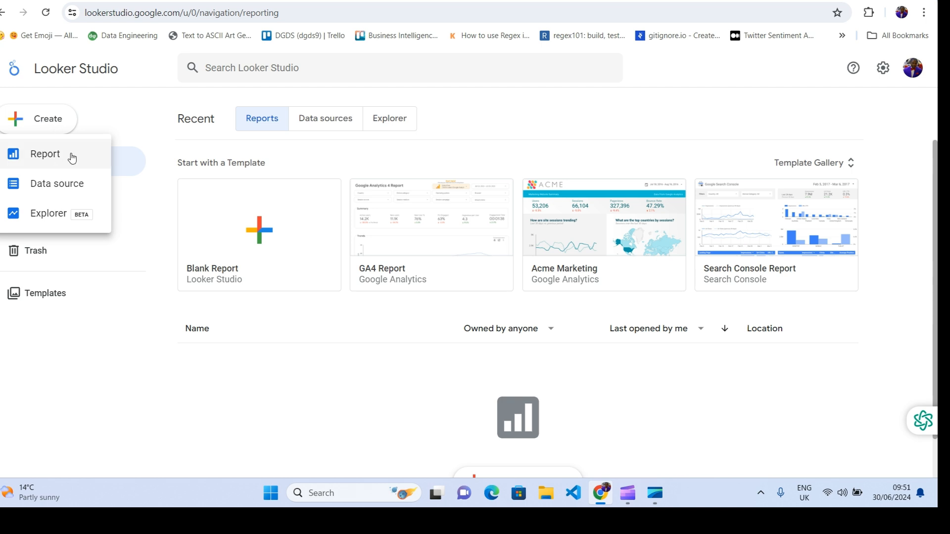
pyautogui.click(52, 156)
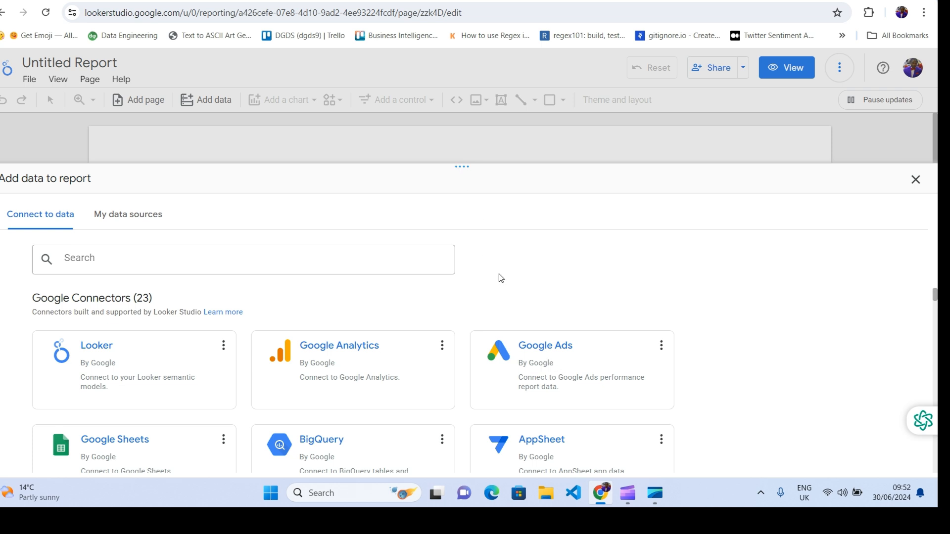
# Look through the Google and partner data connectors offered for the report, and dismiss the data selection without choosing one
pyautogui.click(63, 253)
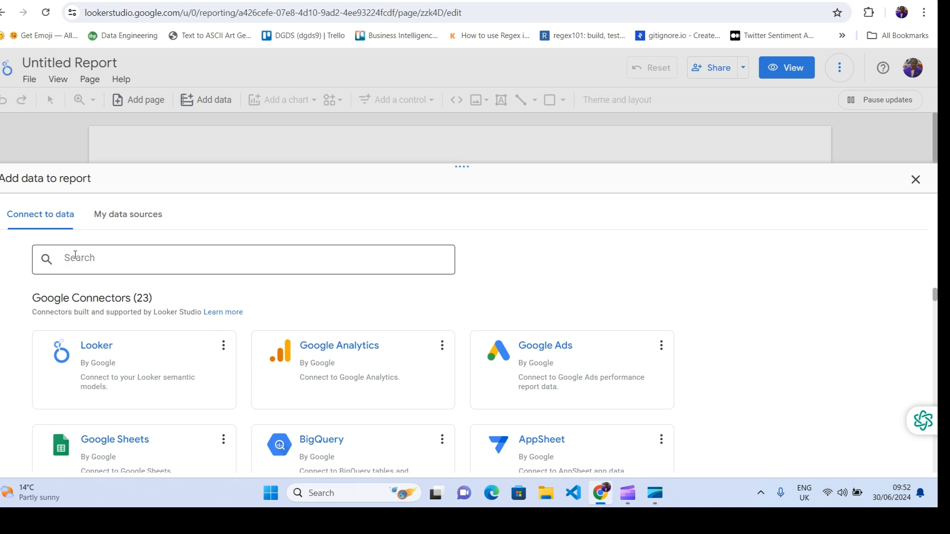
pyautogui.scroll(-8, 424, 326)
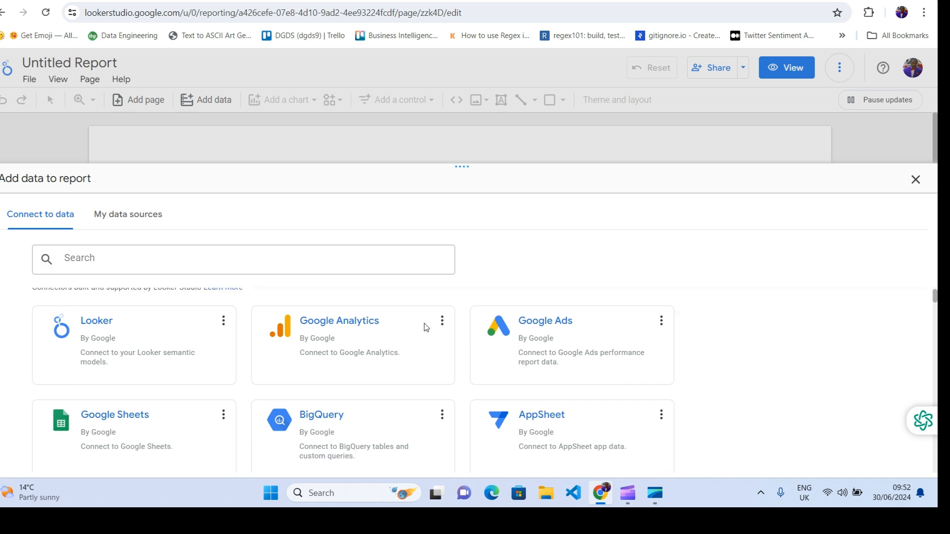
pyautogui.scroll(-15, 424, 328)
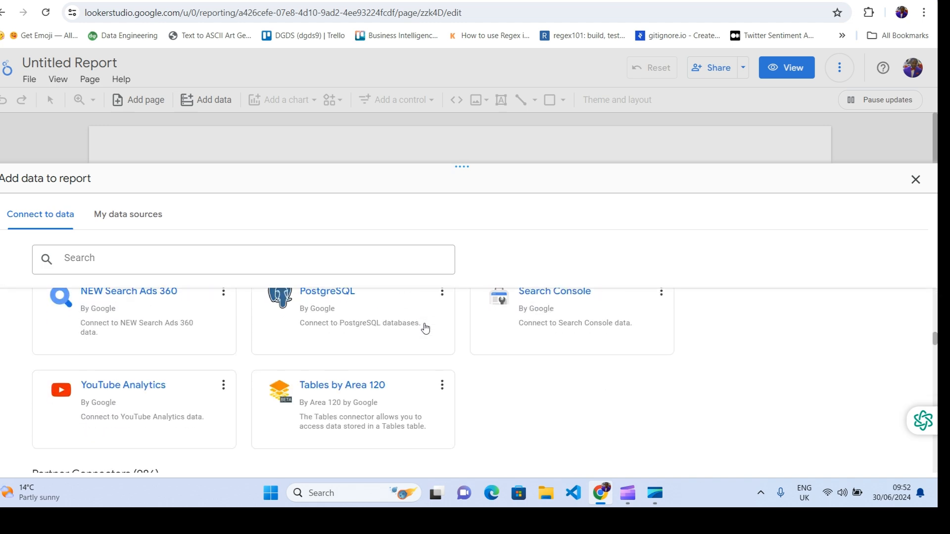
pyautogui.scroll(20, 424, 328)
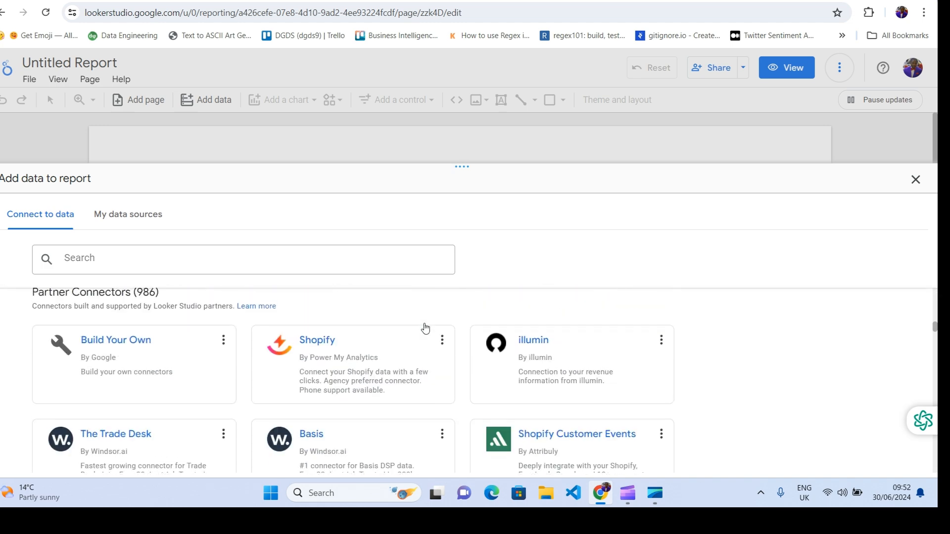
pyautogui.scroll(-10, 195, 326)
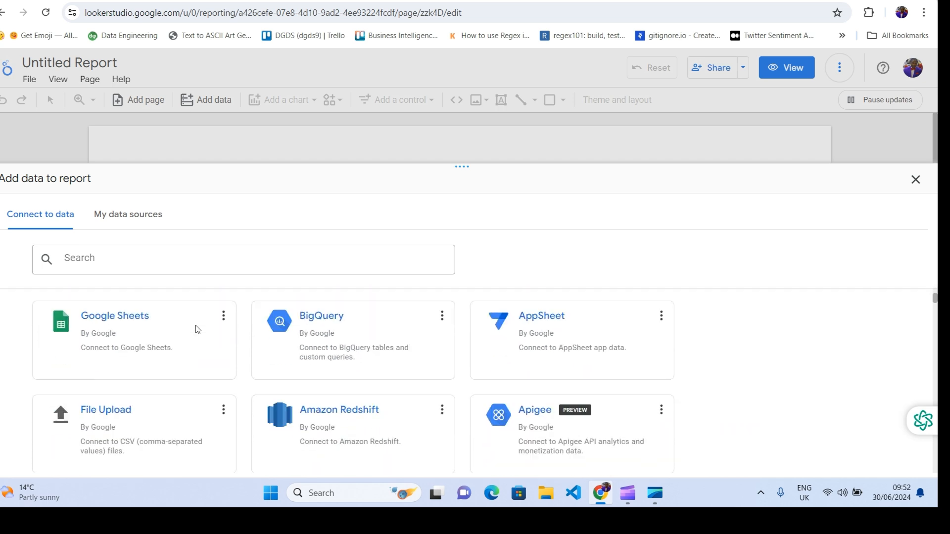
pyautogui.scroll(-10, 195, 334)
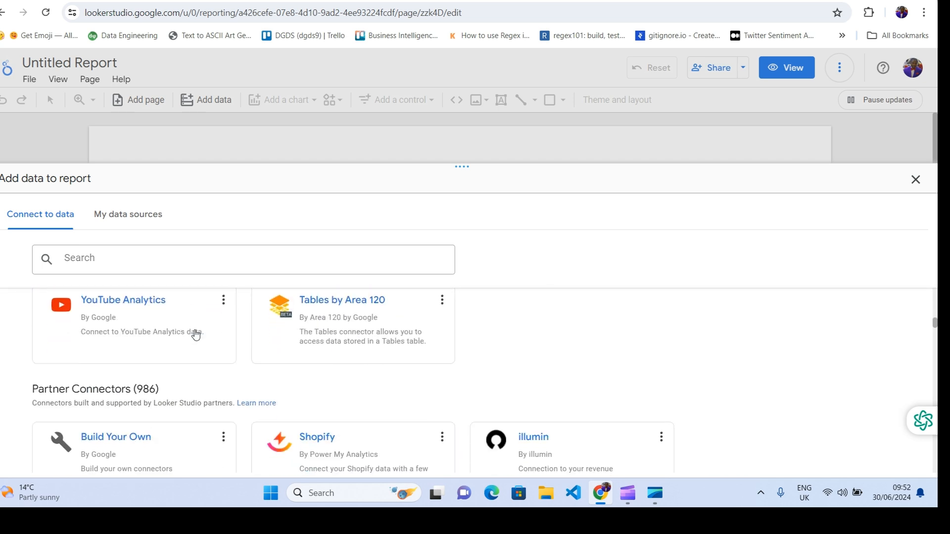
pyautogui.scroll(2, 196, 335)
pyautogui.scroll(1, 195, 335)
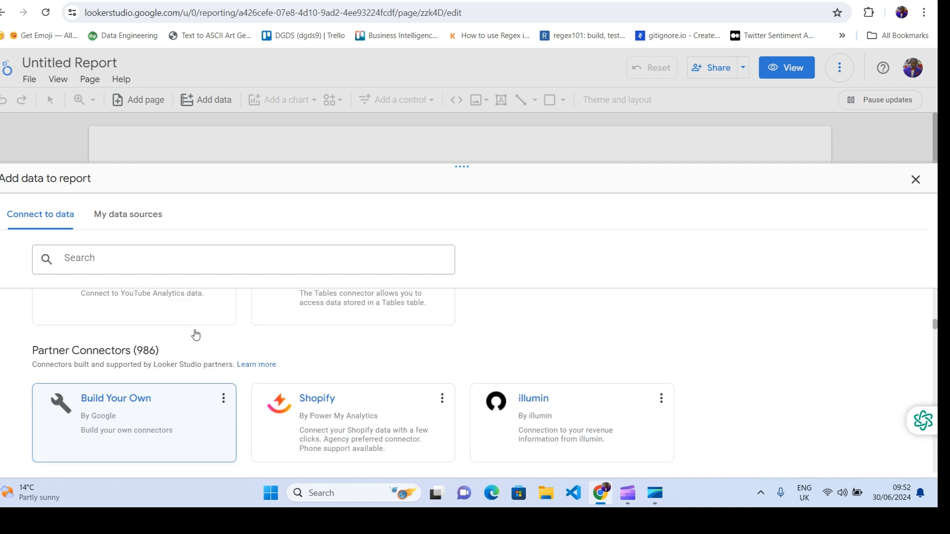
pyautogui.scroll(20, 326, 370)
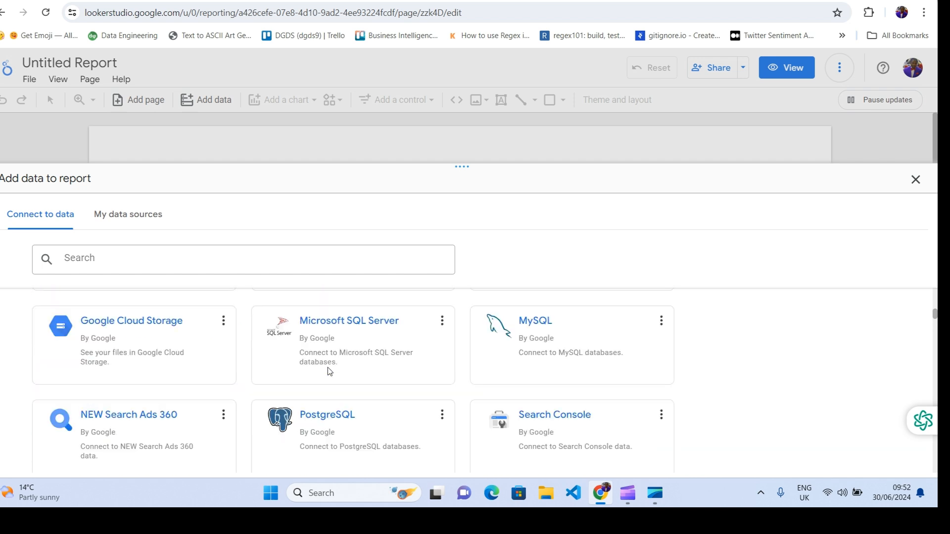
pyautogui.moveTo(460, 179); pyautogui.dragTo(481, 405)
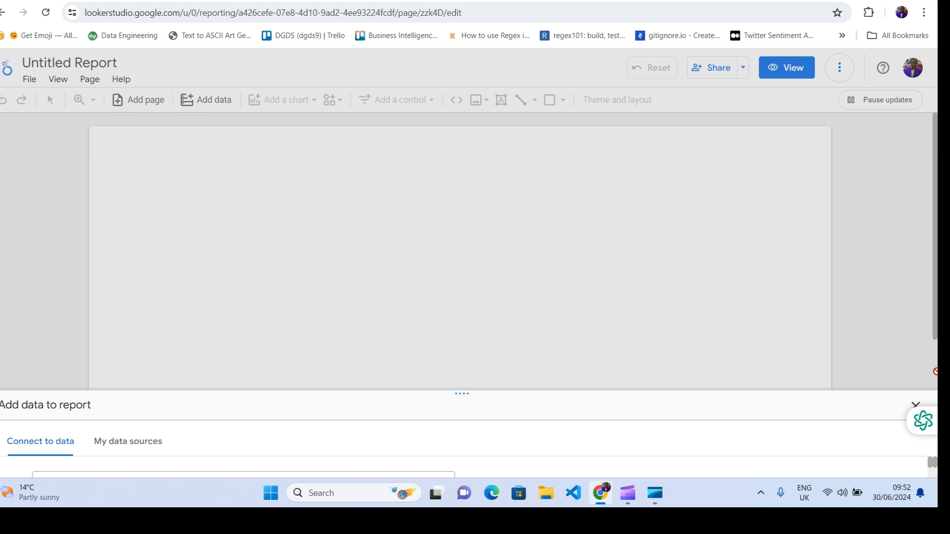
pyautogui.click(916, 407)
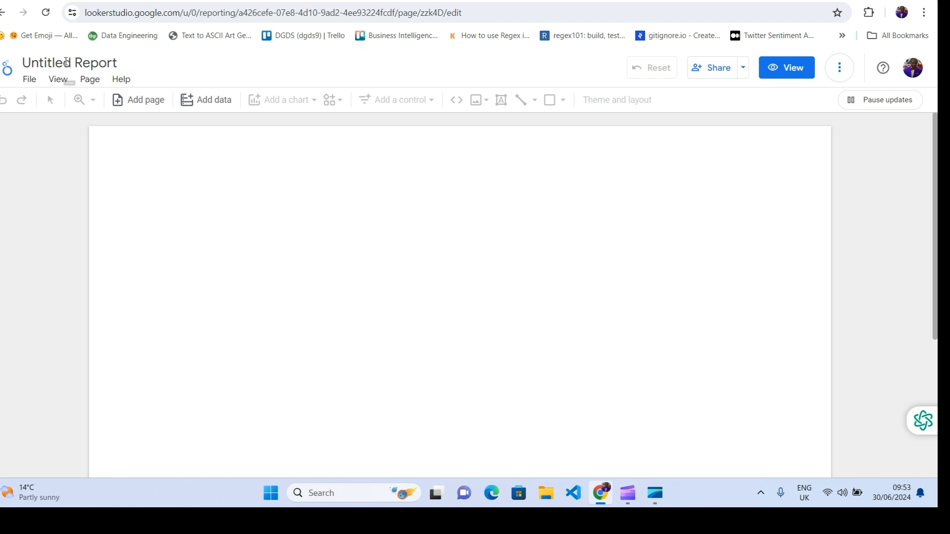
# Rename the untitled report as "Customer Report"
pyautogui.moveTo(26, 63); pyautogui.dragTo(4, 73)
pyautogui.write('C')
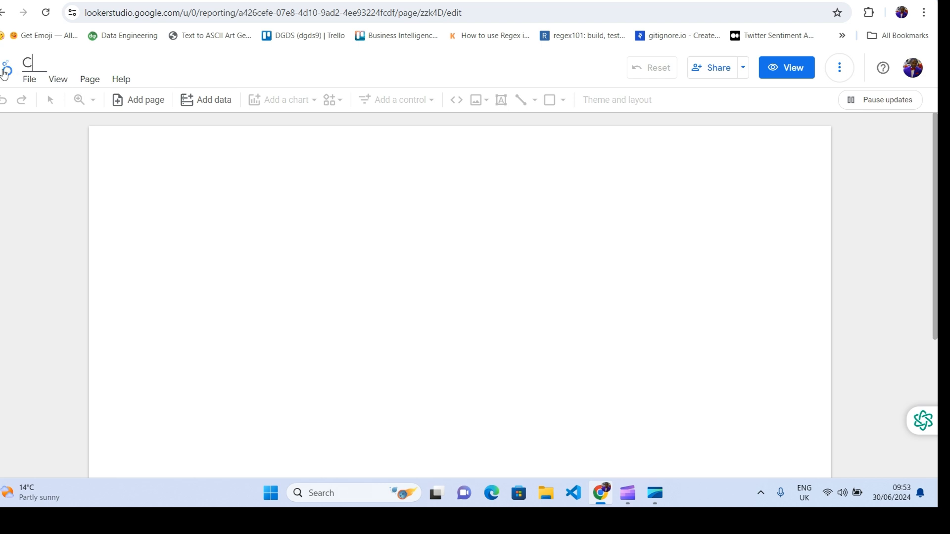
pyautogui.write('ustomer R')
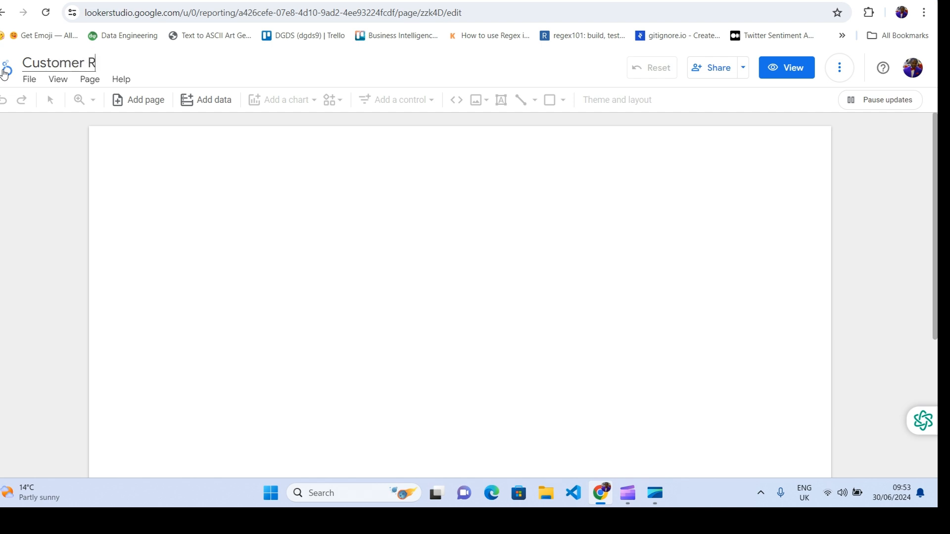
pyautogui.write('eport')
pyautogui.click(210, 70)
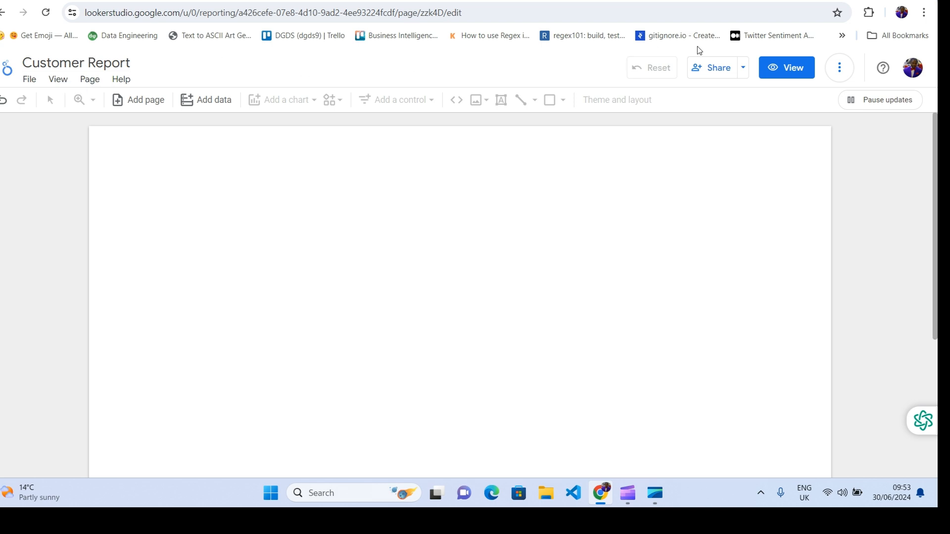
# Review the report's sharing options, and preview the report in view mode before returning to editing
pyautogui.click(745, 67)
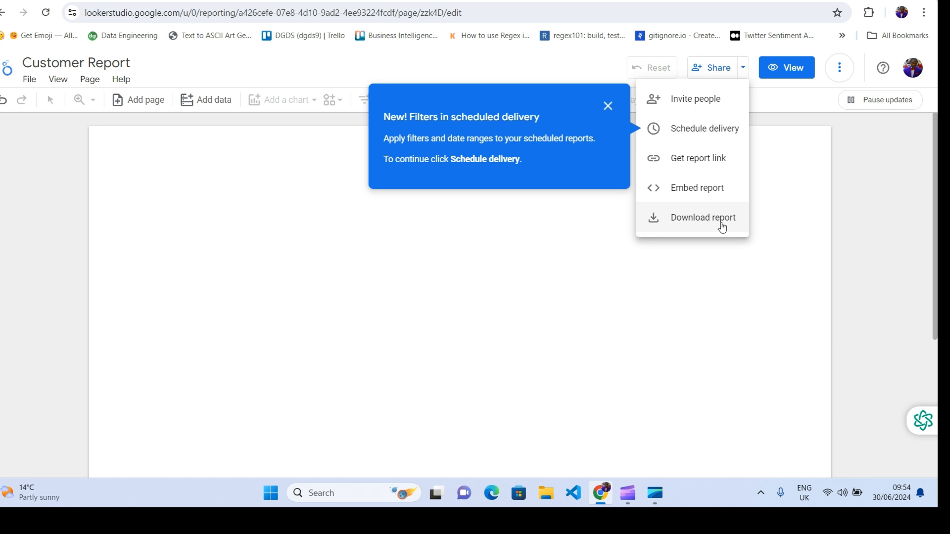
pyautogui.click(789, 100)
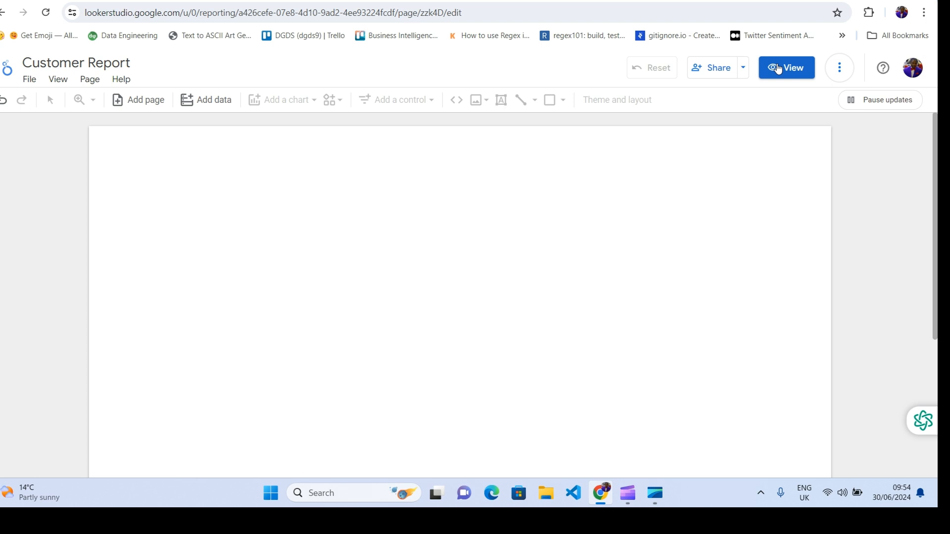
pyautogui.click(777, 72)
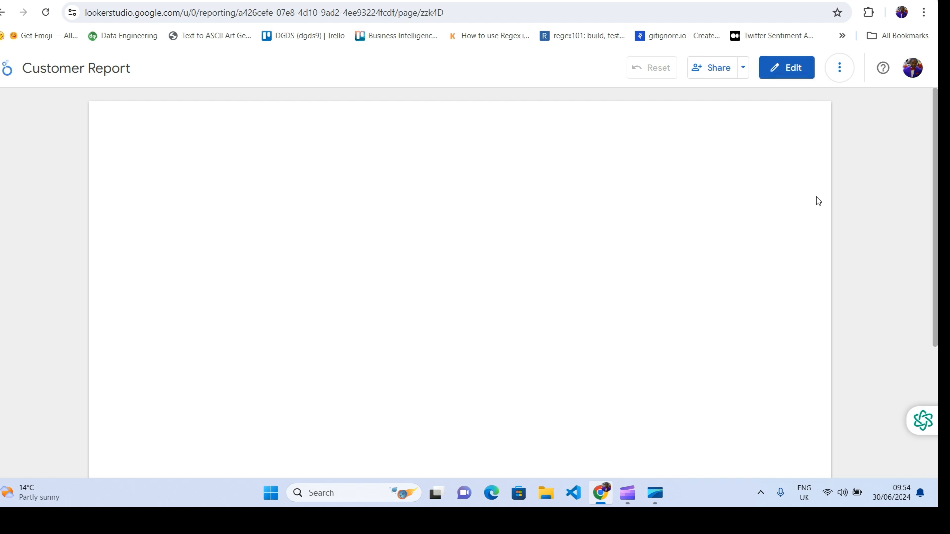
pyautogui.scroll(-4, 640, 217)
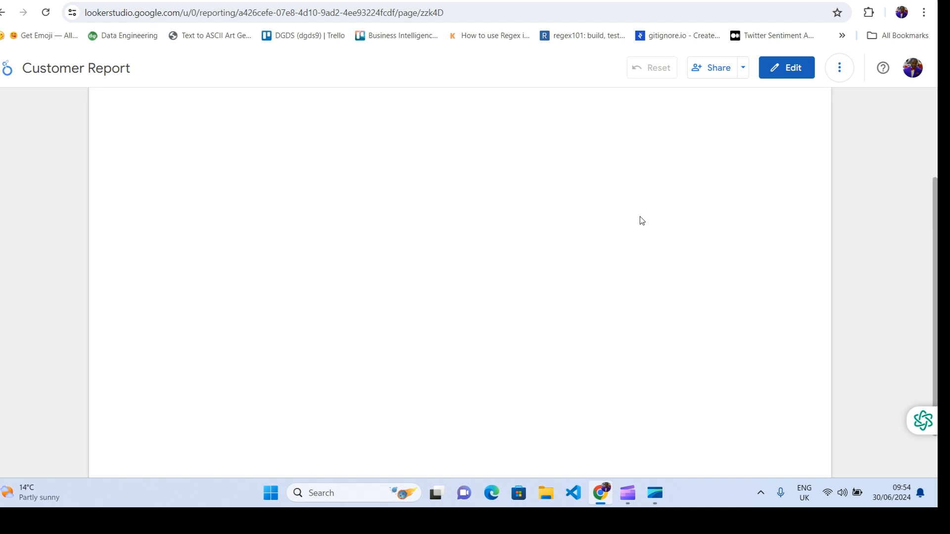
pyautogui.scroll(3, 636, 220)
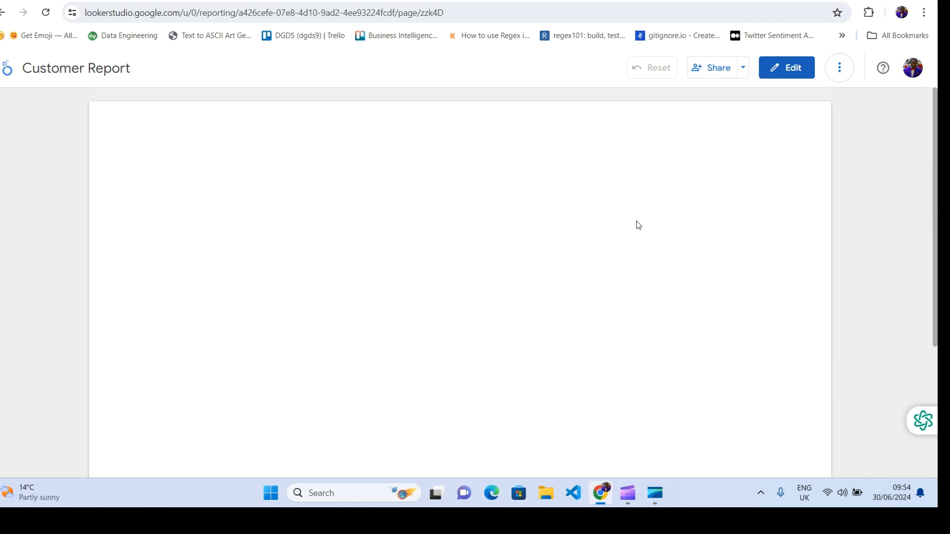
pyautogui.click(790, 69)
# Check the report's additional options and the popular help resources, closing the help when finished
pyautogui.click(842, 71)
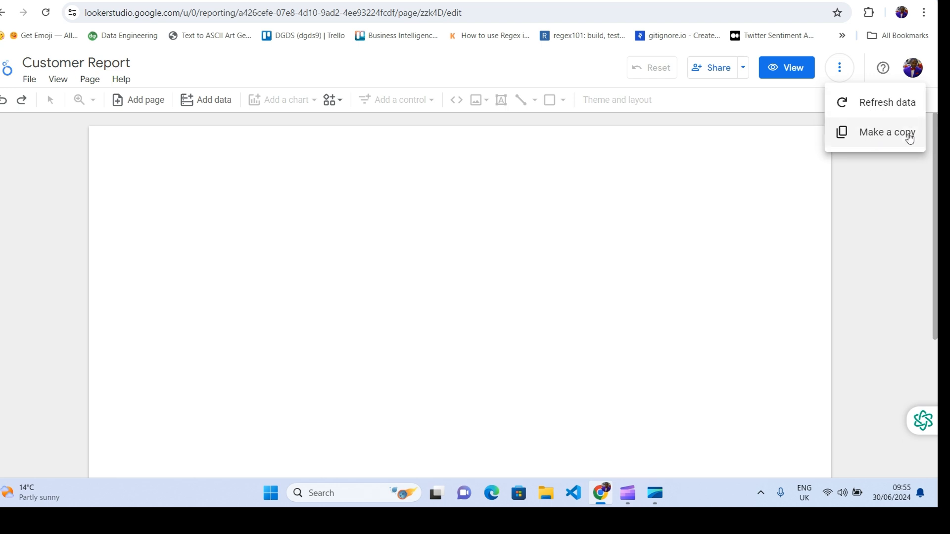
pyautogui.click(801, 120)
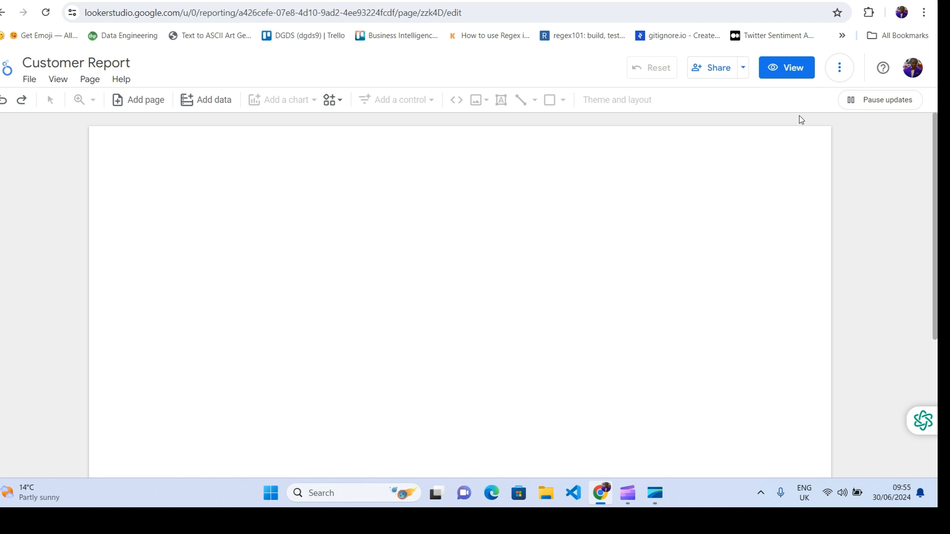
pyautogui.click(885, 74)
pyautogui.scroll(-1, 856, 183)
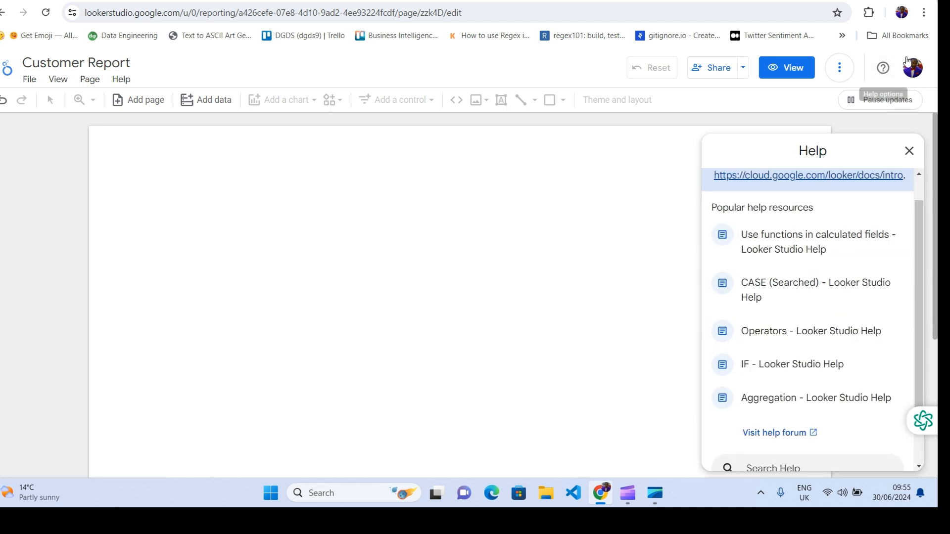
pyautogui.click(878, 75)
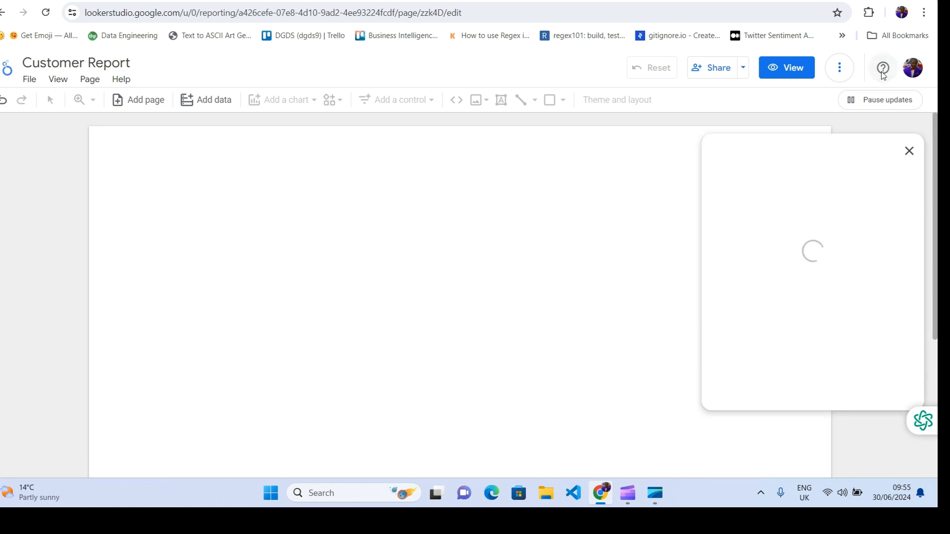
pyautogui.click(909, 150)
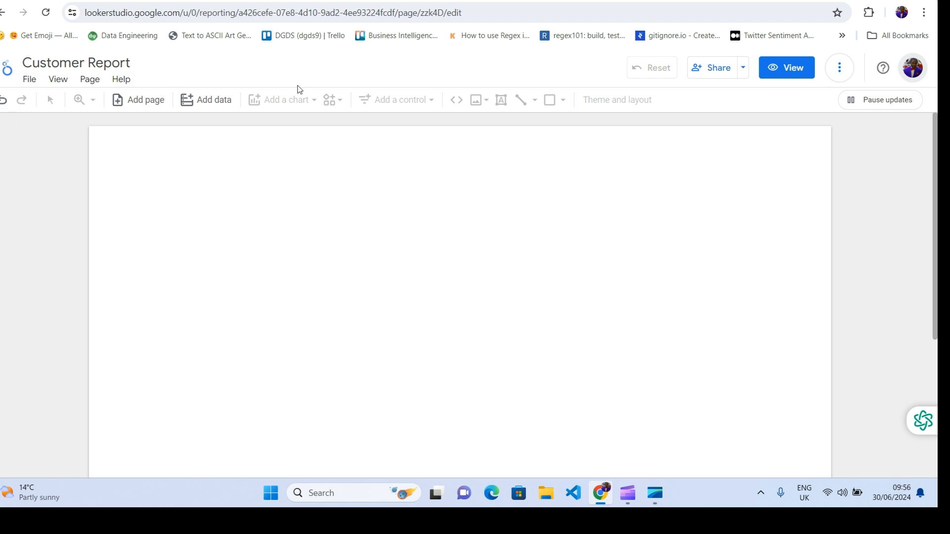
# Review the file, view and page commands available for the report without applying any of them
pyautogui.click(28, 81)
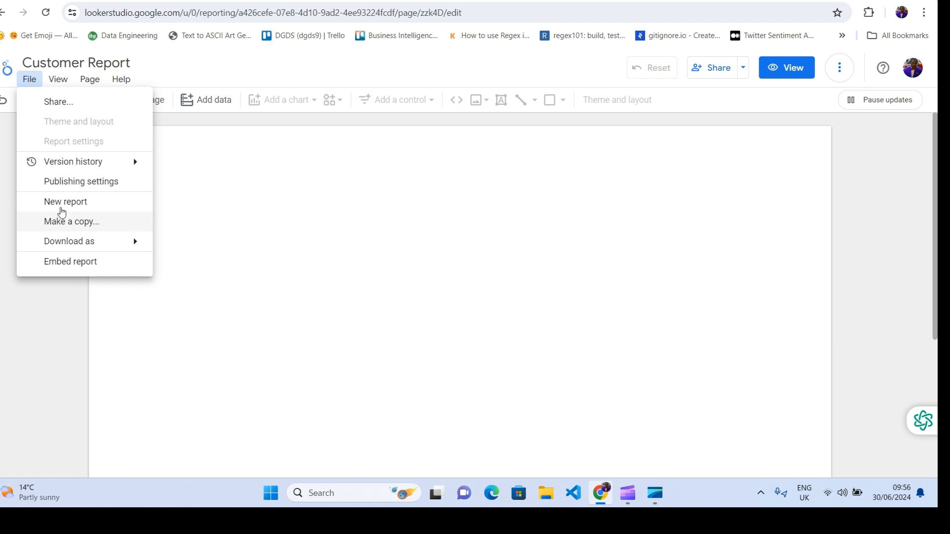
pyautogui.click(248, 181)
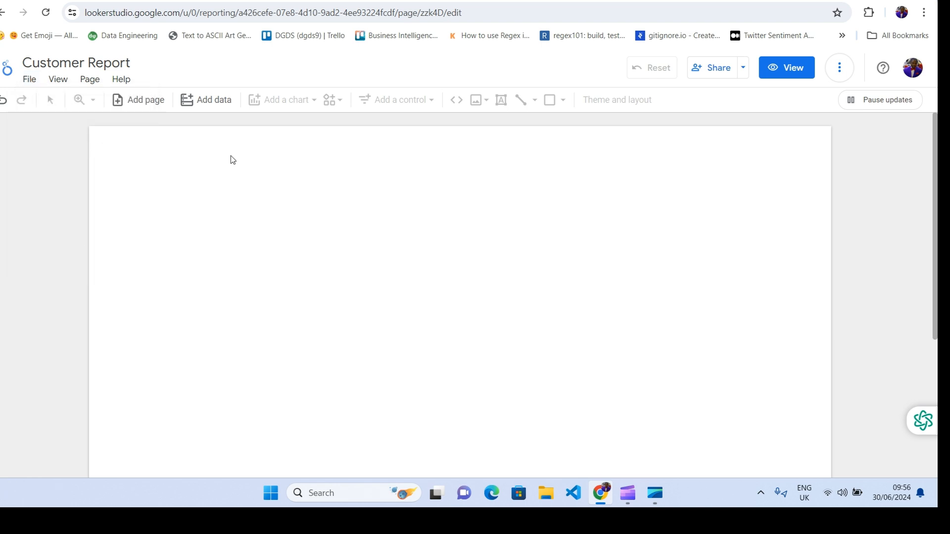
pyautogui.click(56, 79)
pyautogui.moveTo(160, 185)
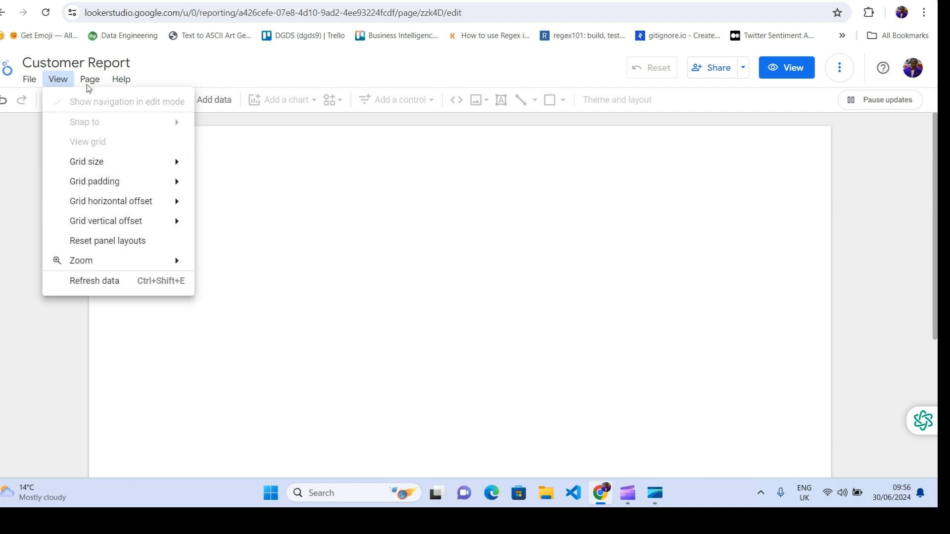
pyautogui.moveTo(149, 220)
pyautogui.click(475, 232)
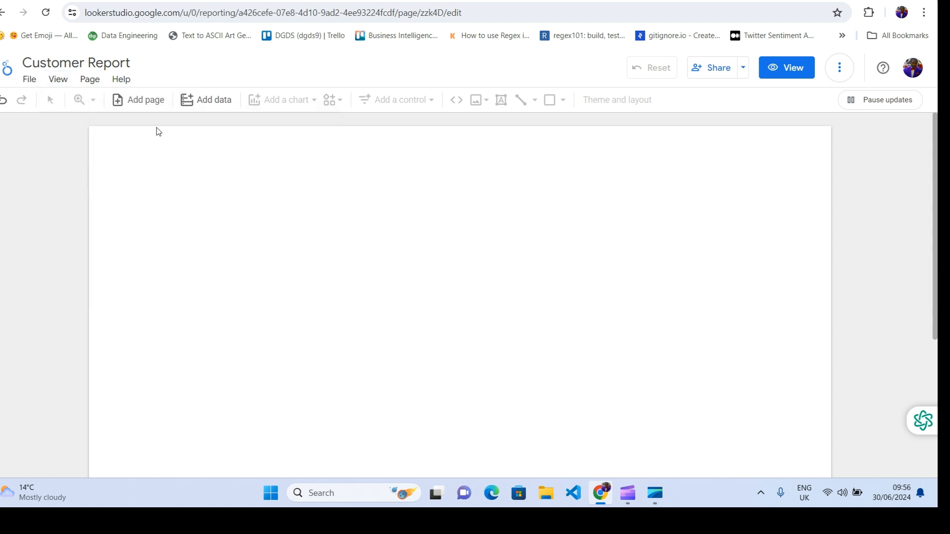
pyautogui.click(94, 83)
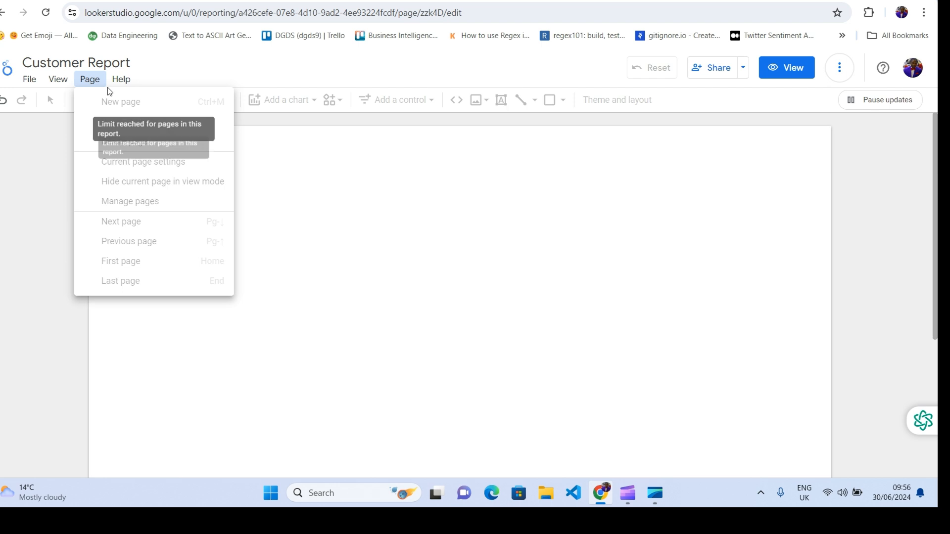
pyautogui.click(282, 81)
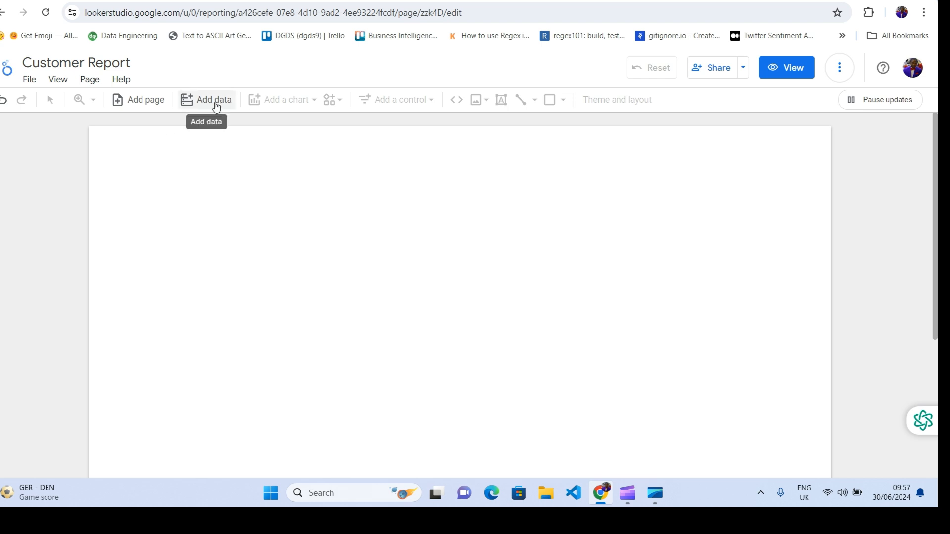
# Start adding data to the report, and browse the available Google connectors and the existing data sources
pyautogui.click(215, 101)
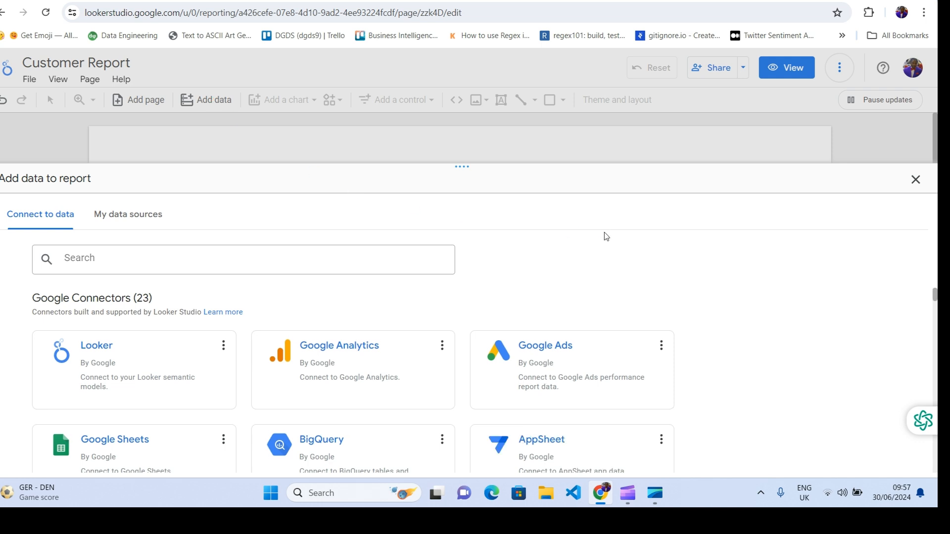
pyautogui.scroll(-4, 559, 318)
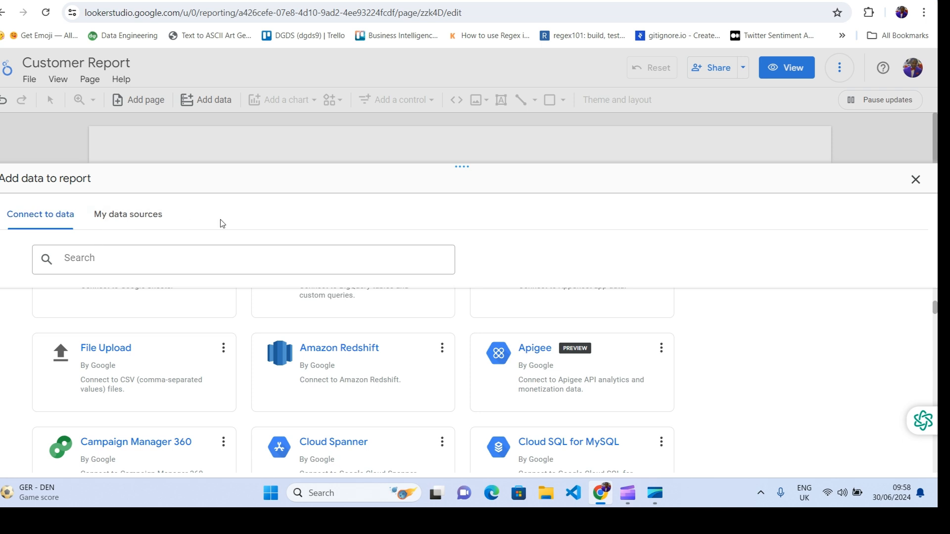
pyautogui.scroll(4, 55, 253)
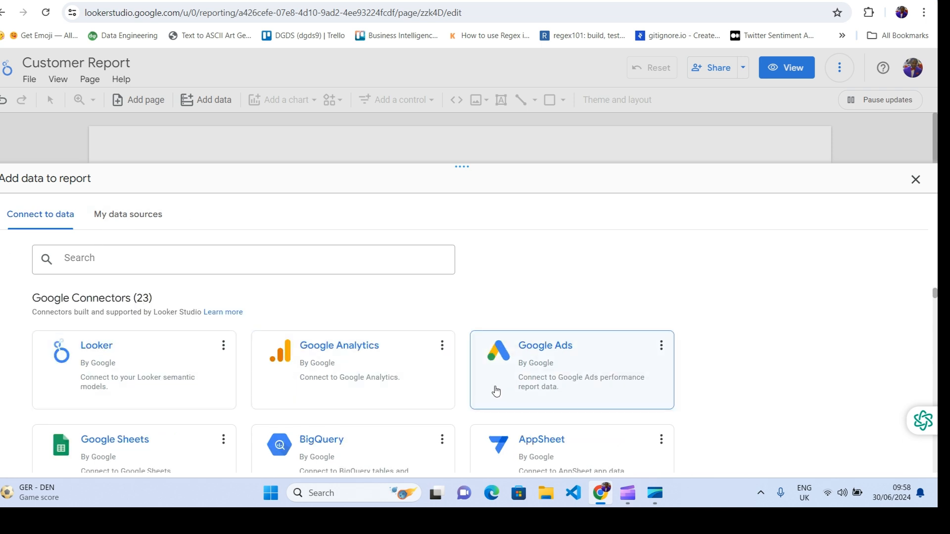
pyautogui.scroll(-2, 496, 391)
pyautogui.scroll(-6, 496, 391)
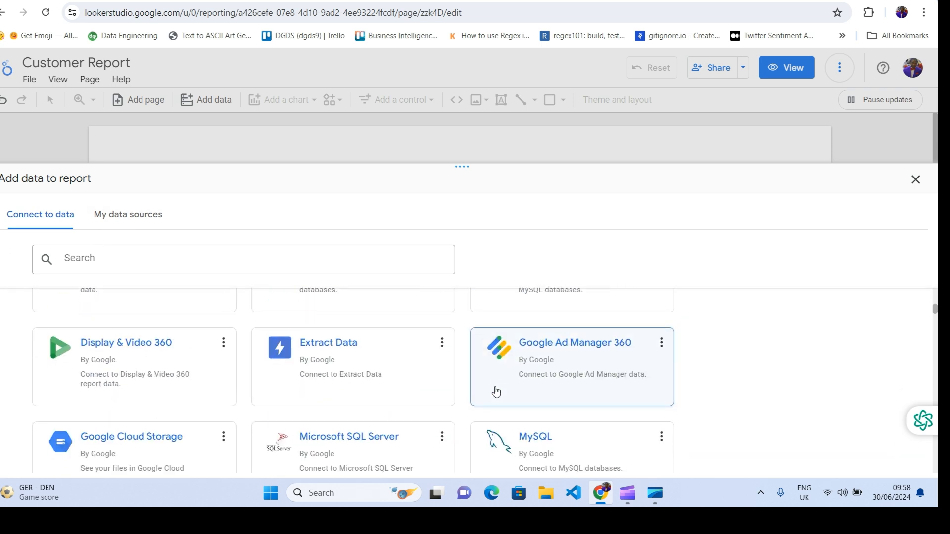
pyautogui.click(121, 218)
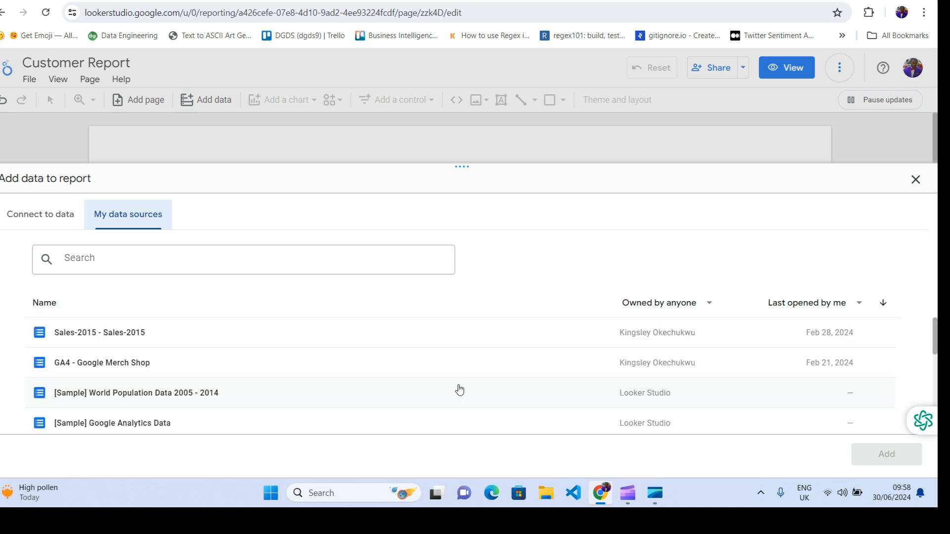
pyautogui.scroll(-5, 164, 375)
pyautogui.scroll(-3, 164, 377)
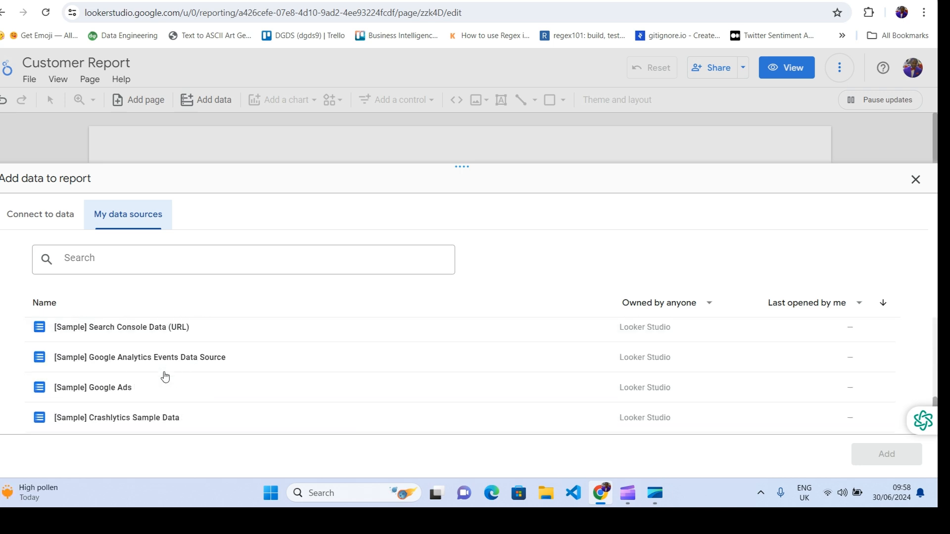
pyautogui.scroll(10, 165, 377)
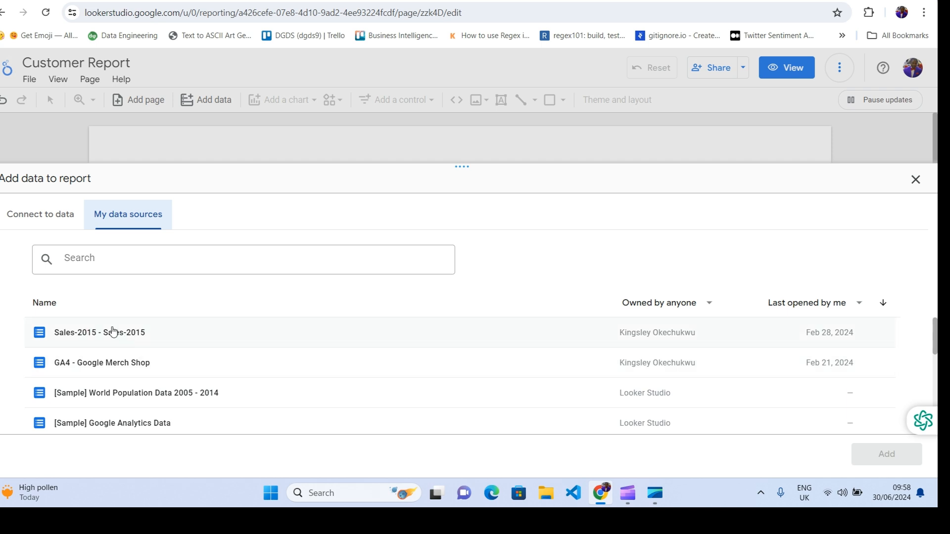
# Choose the File Upload connector as the way to bring data into the report
pyautogui.click(69, 212)
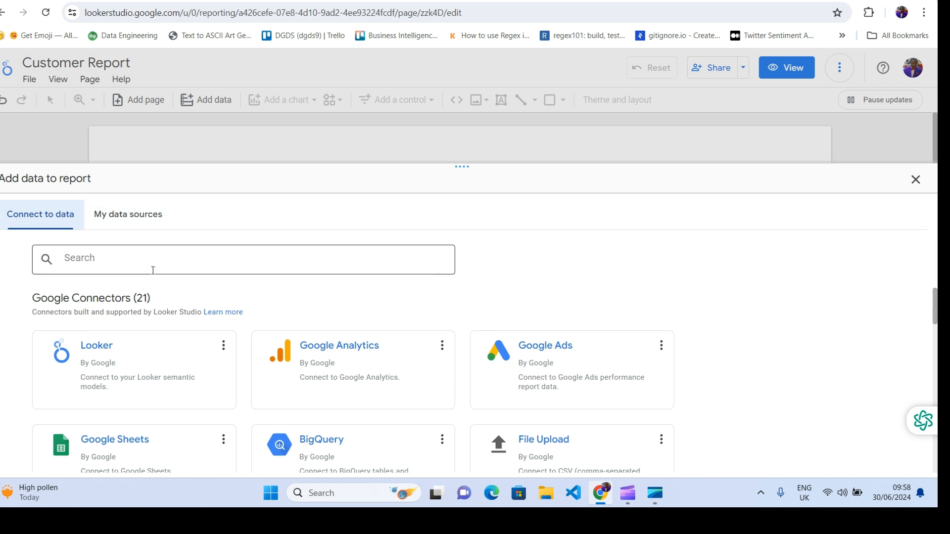
pyautogui.scroll(-1, 236, 405)
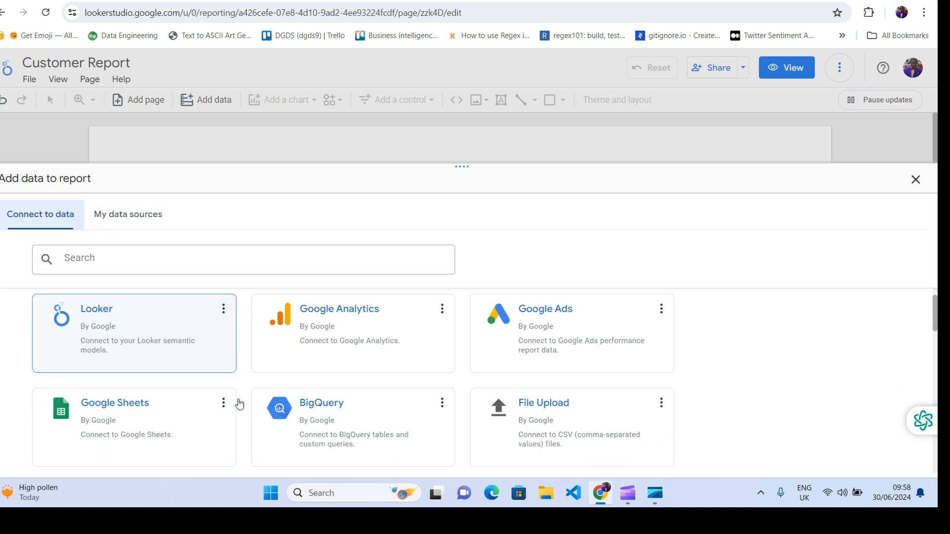
pyautogui.scroll(-3, 339, 395)
pyautogui.scroll(1, 327, 391)
pyautogui.scroll(-1, 335, 389)
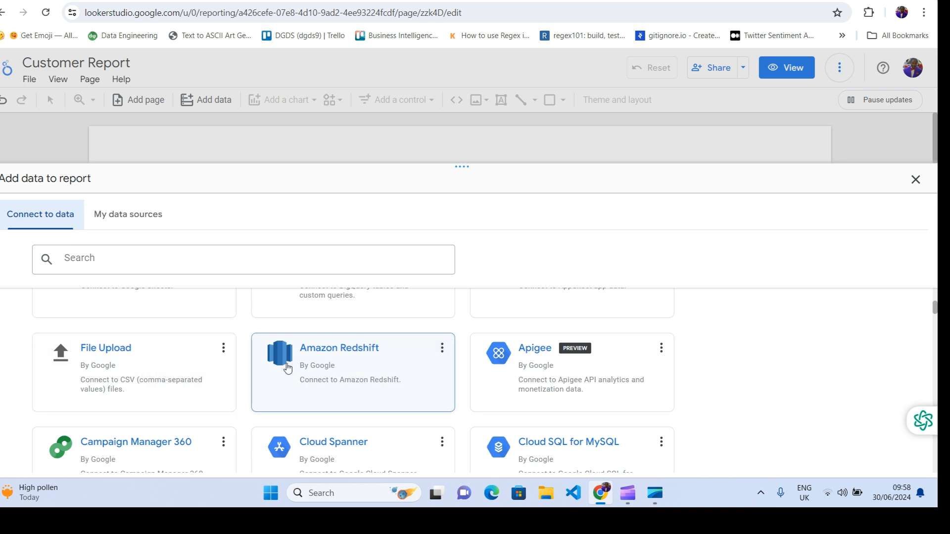
pyautogui.click(122, 370)
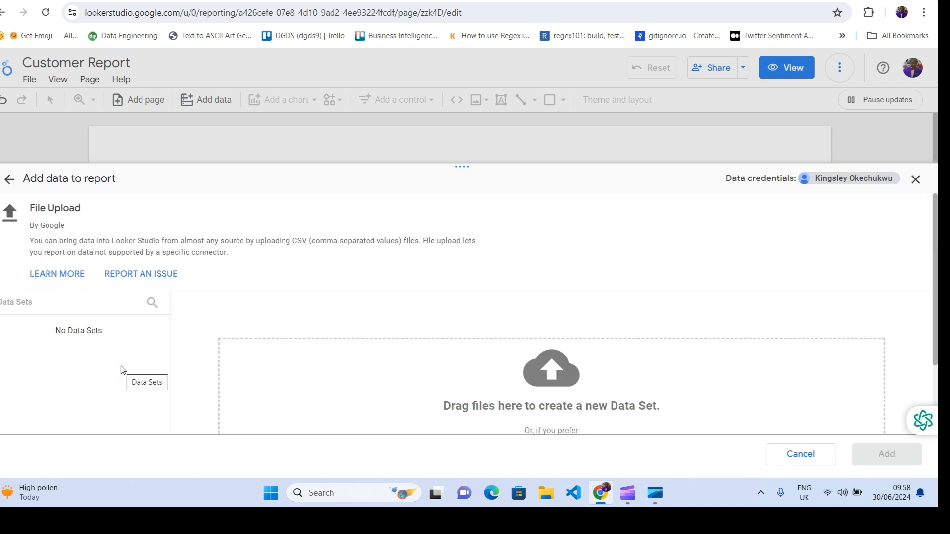
pyautogui.scroll(-2, 636, 334)
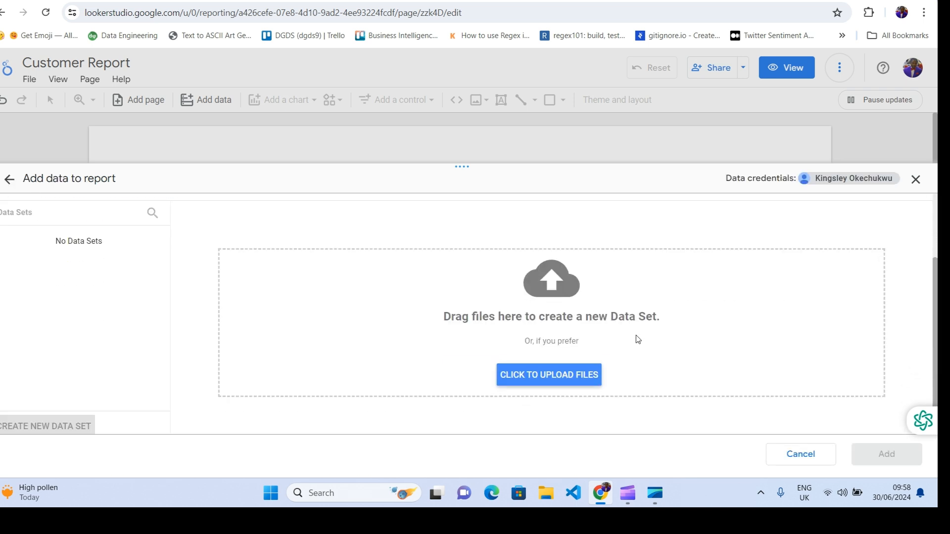
pyautogui.scroll(2, 511, 344)
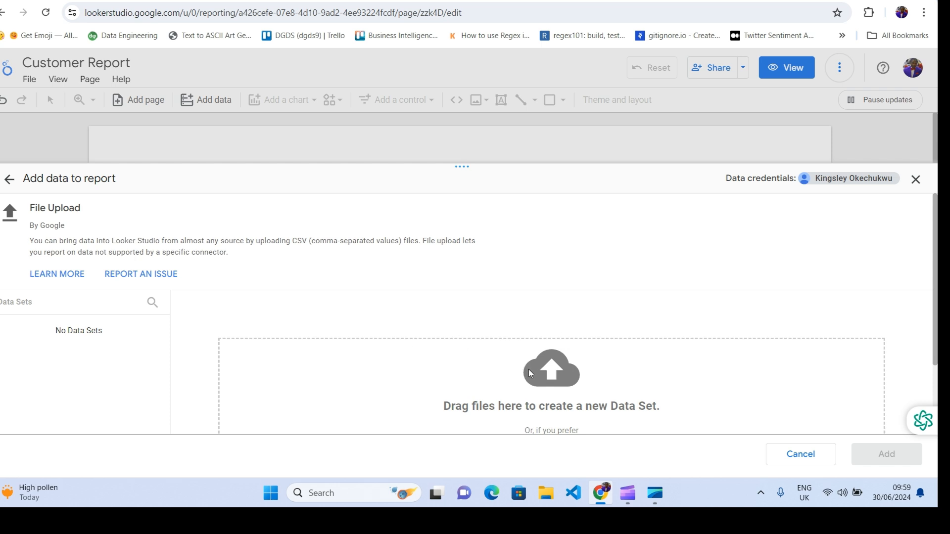
pyautogui.scroll(-1, 533, 360)
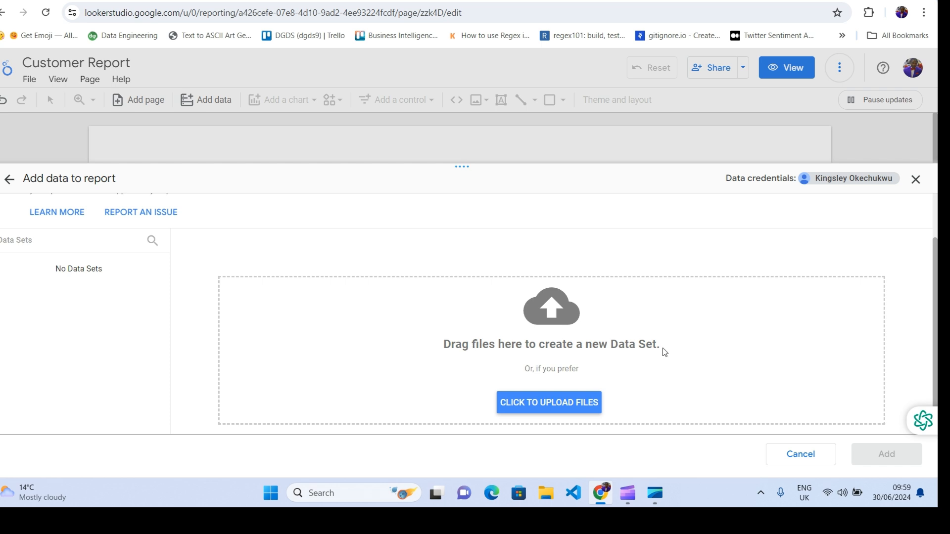
# Upload the Customers CSV file from the sales folder inside the desktop's datasets folder as a new data set
pyautogui.click(556, 403)
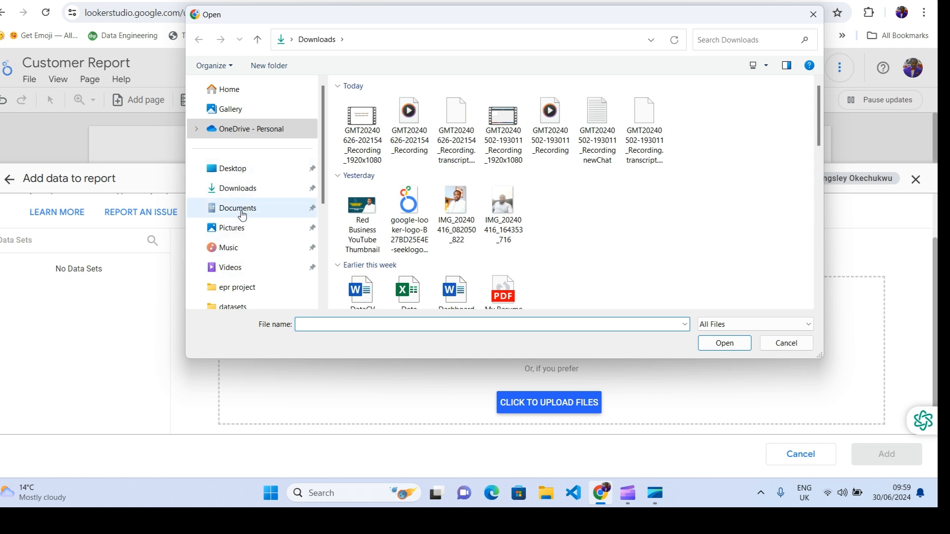
pyautogui.click(241, 169)
pyautogui.doubleClick(377, 124)
pyautogui.doubleClick(373, 105)
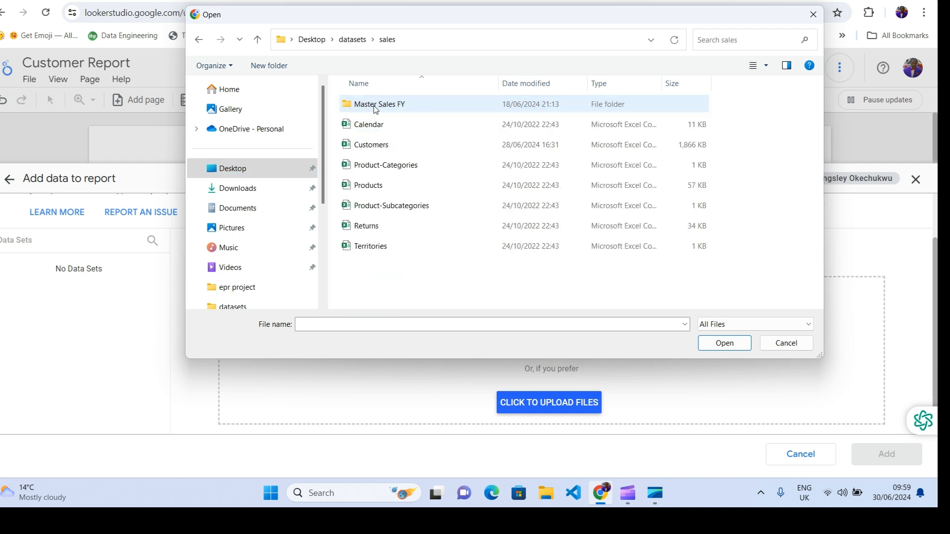
pyautogui.click(372, 146)
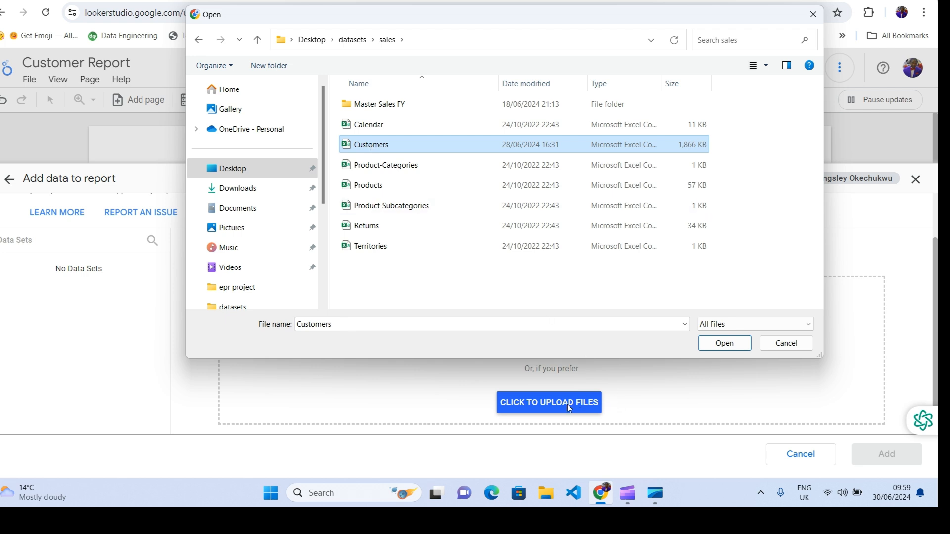
pyautogui.click(724, 343)
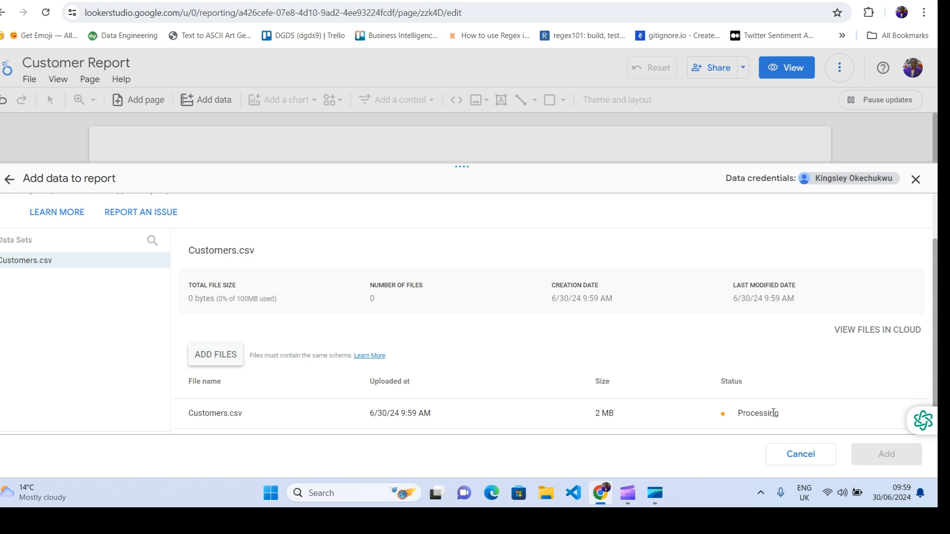
pyautogui.moveTo(789, 415); pyautogui.dragTo(710, 421)
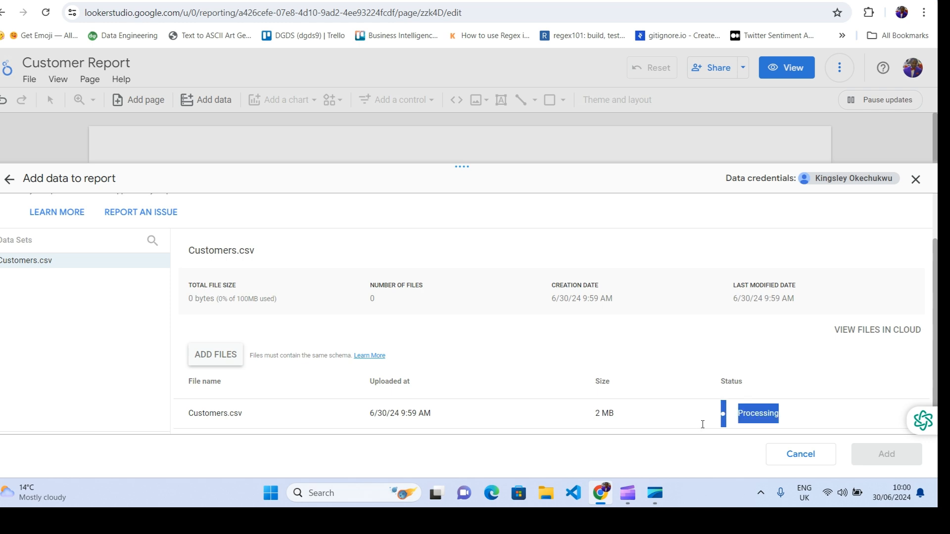
pyautogui.click(842, 420)
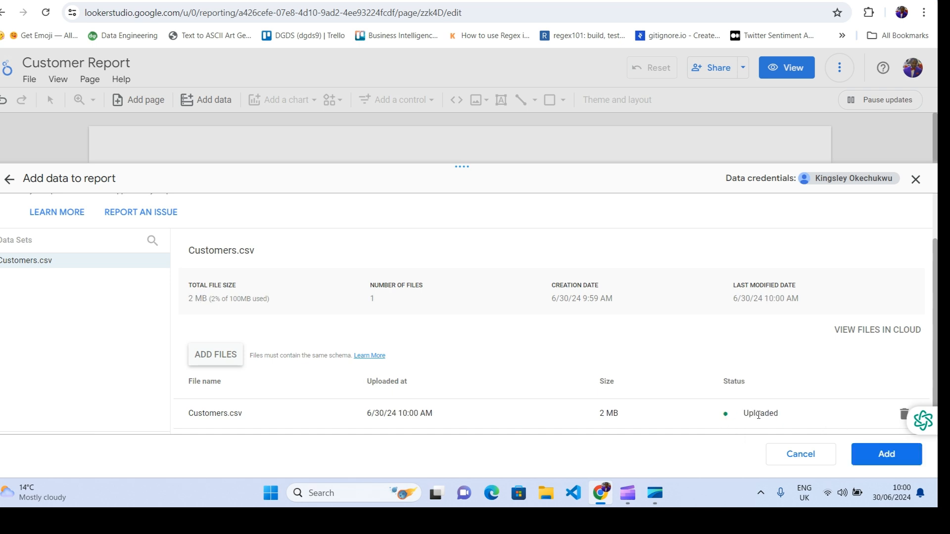
# Check the uploaded file's details, and add the Customers.csv data set to the report
pyautogui.scroll(-1, 794, 389)
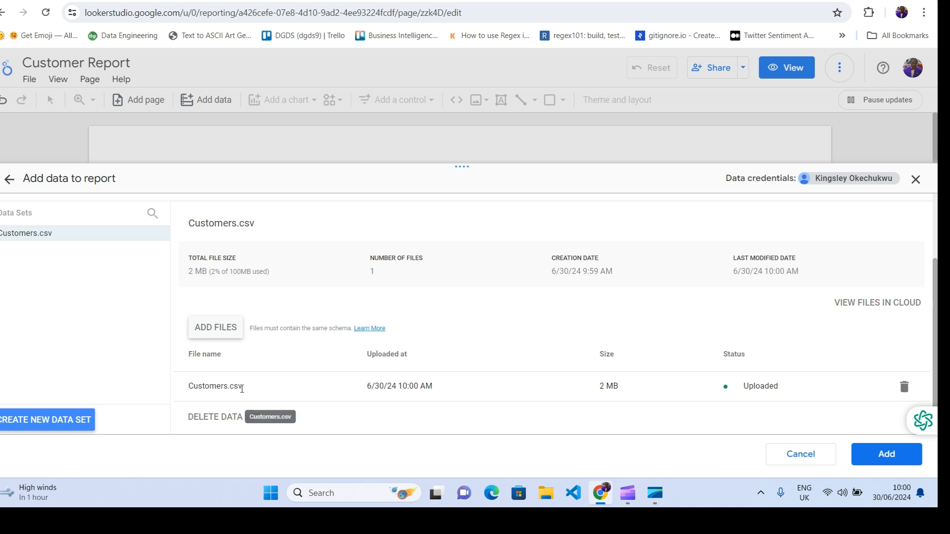
pyautogui.moveTo(241, 387); pyautogui.dragTo(183, 393)
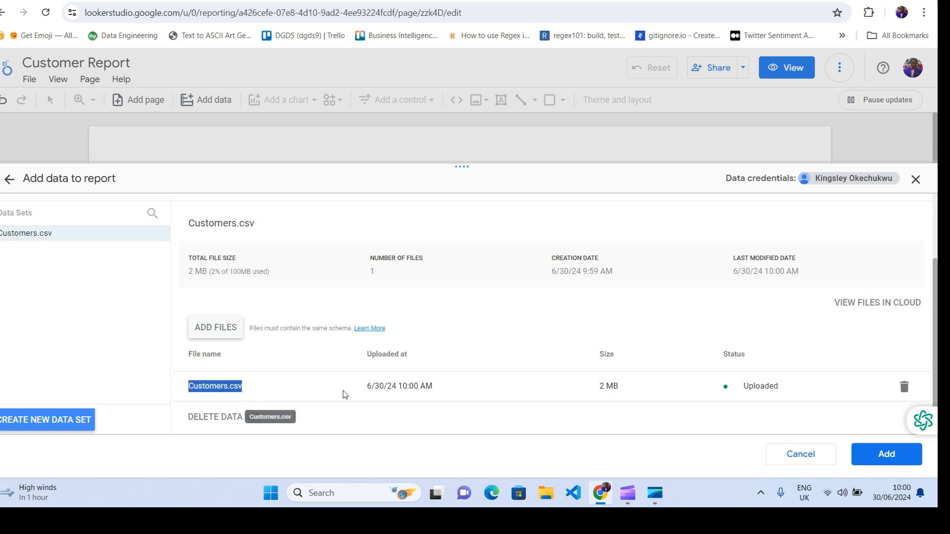
pyautogui.moveTo(367, 390); pyautogui.dragTo(397, 381)
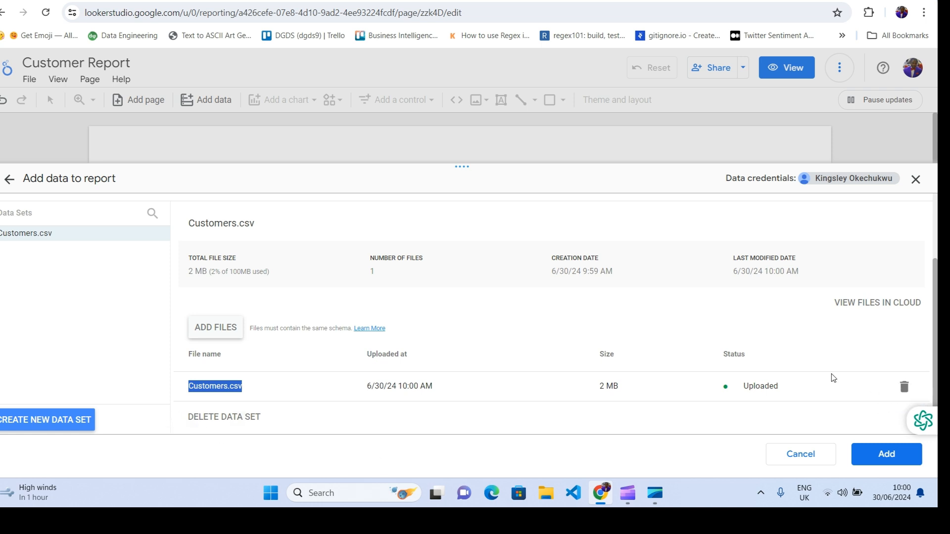
pyautogui.click(883, 463)
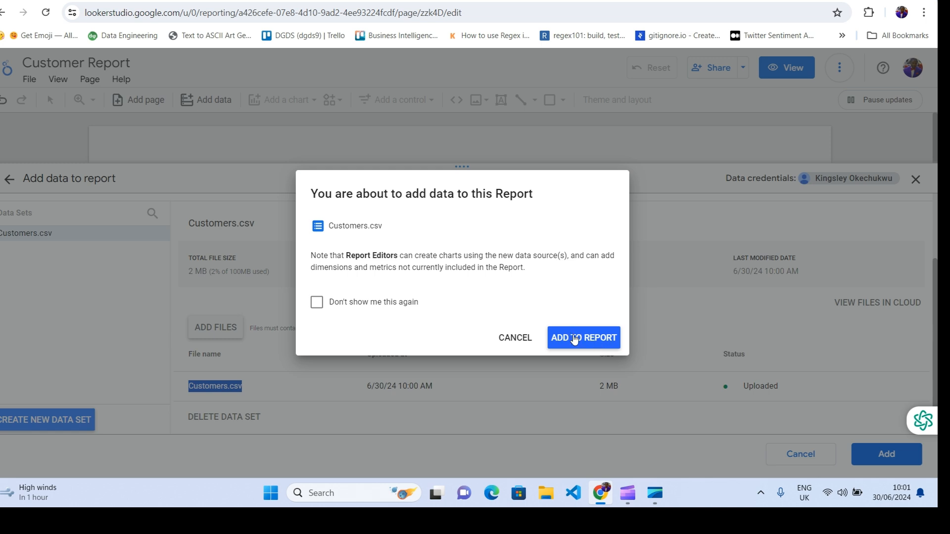
pyautogui.click(588, 338)
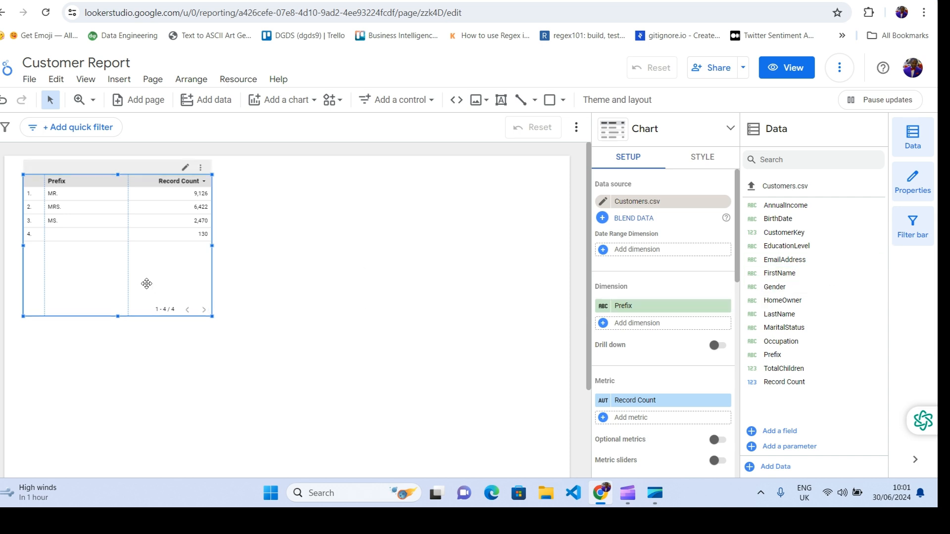
# Move the default table of Prefix and Record Count towards the page's middle, and delete it from the report
pyautogui.moveTo(119, 253); pyautogui.dragTo(239, 267)
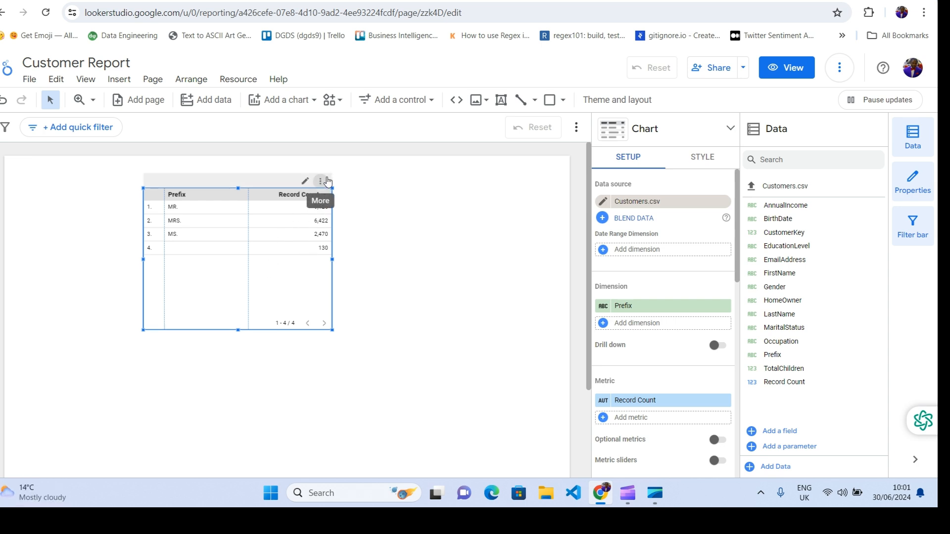
pyautogui.click(326, 183)
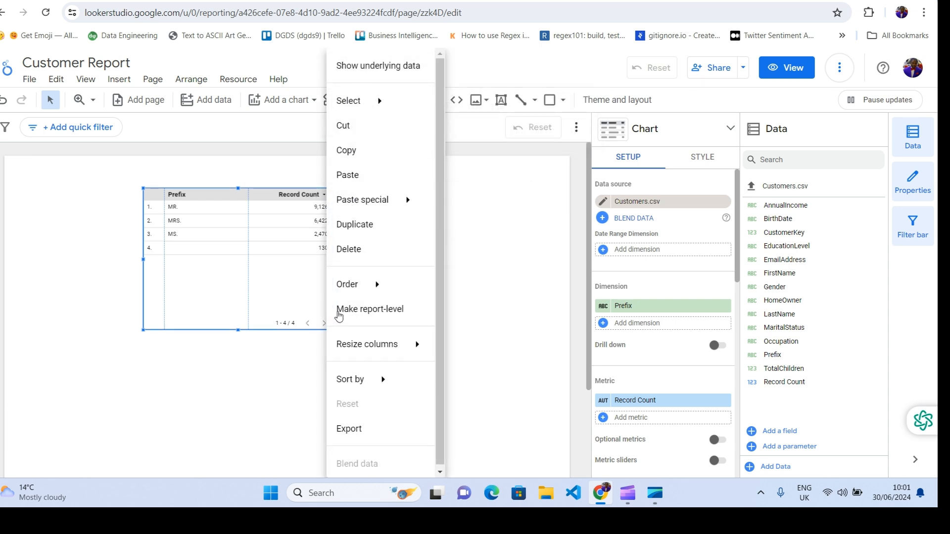
pyautogui.click(344, 257)
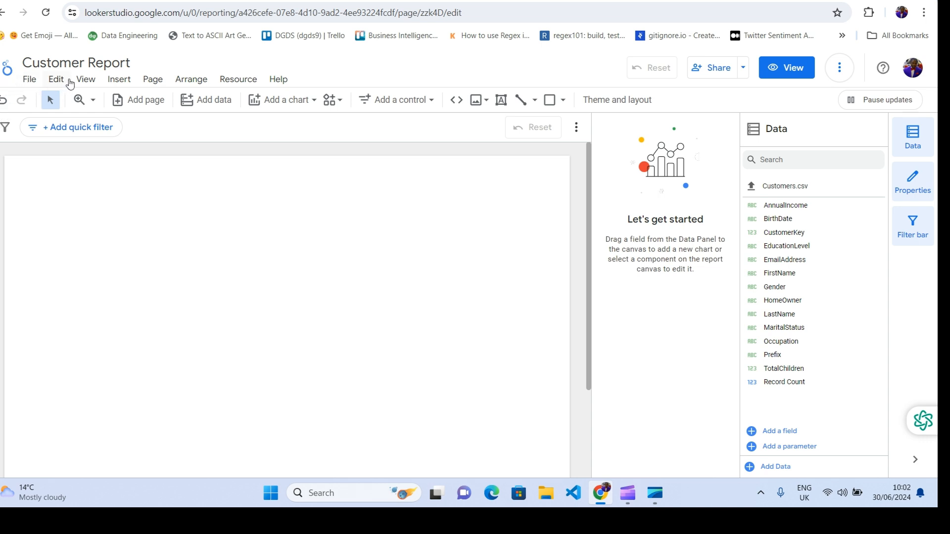
# Review the editing commands and the charts, controls and other elements that can be inserted, without applying any of them
pyautogui.click(56, 80)
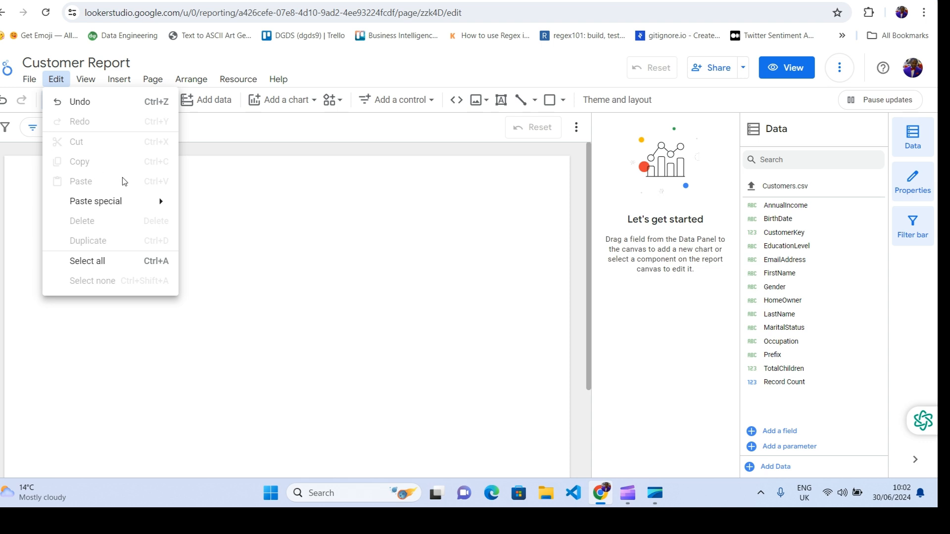
pyautogui.moveTo(151, 208)
pyautogui.click(237, 59)
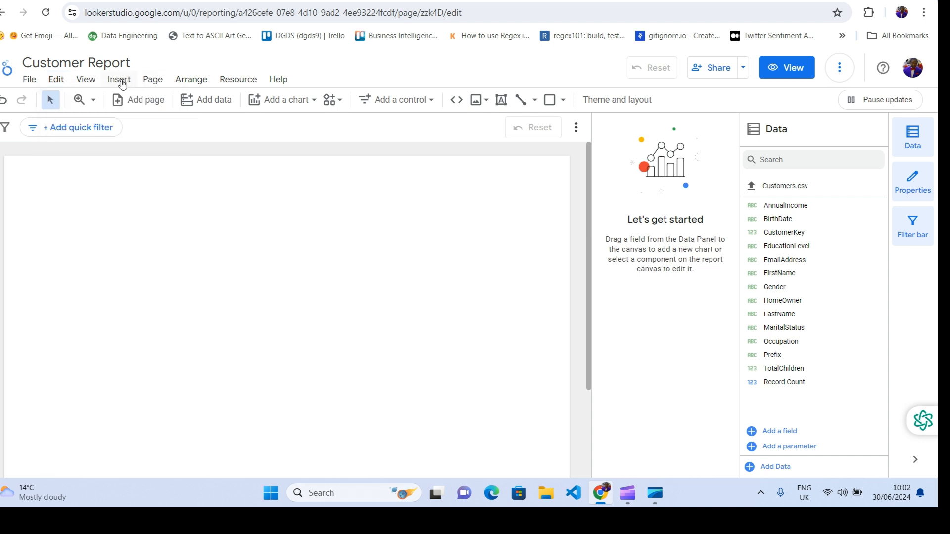
pyautogui.click(121, 83)
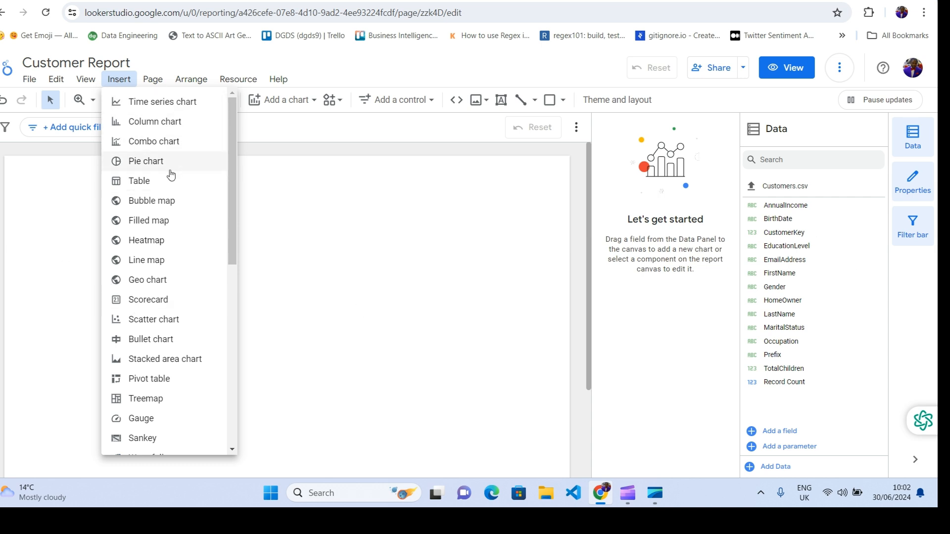
pyautogui.scroll(-1, 175, 291)
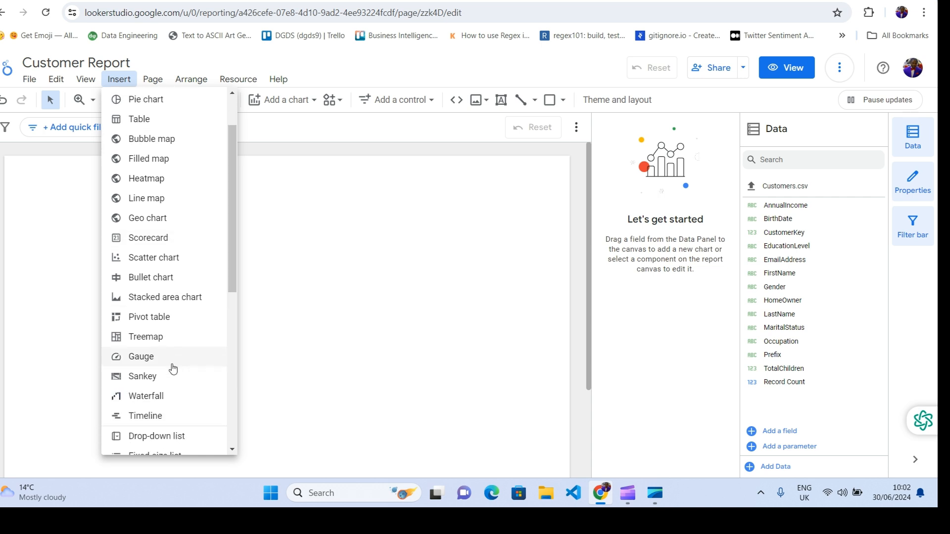
pyautogui.scroll(-4, 174, 370)
pyautogui.scroll(-2, 175, 407)
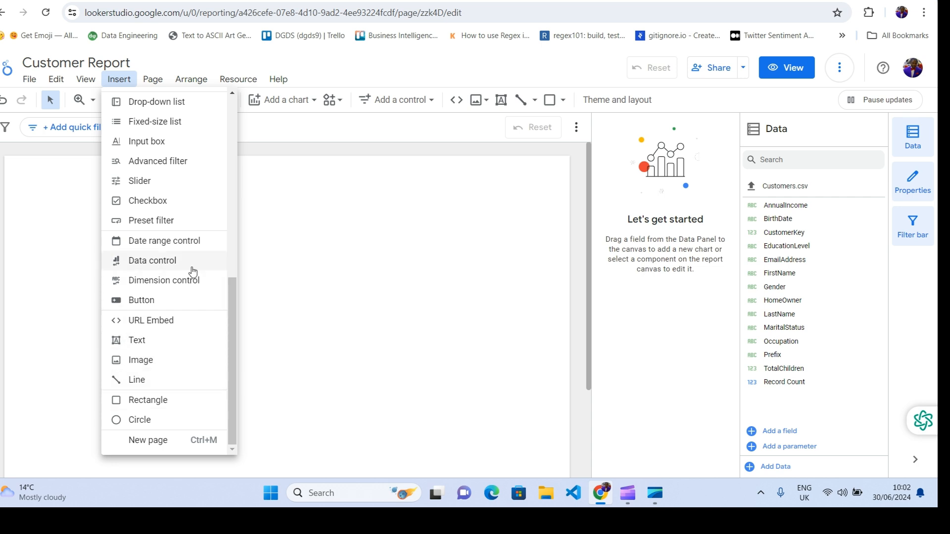
pyautogui.scroll(6, 190, 247)
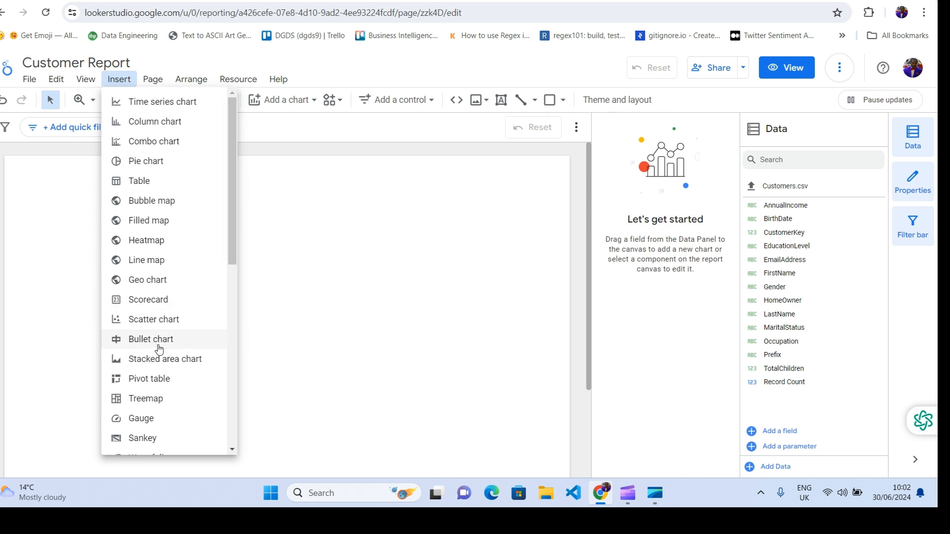
pyautogui.click(411, 138)
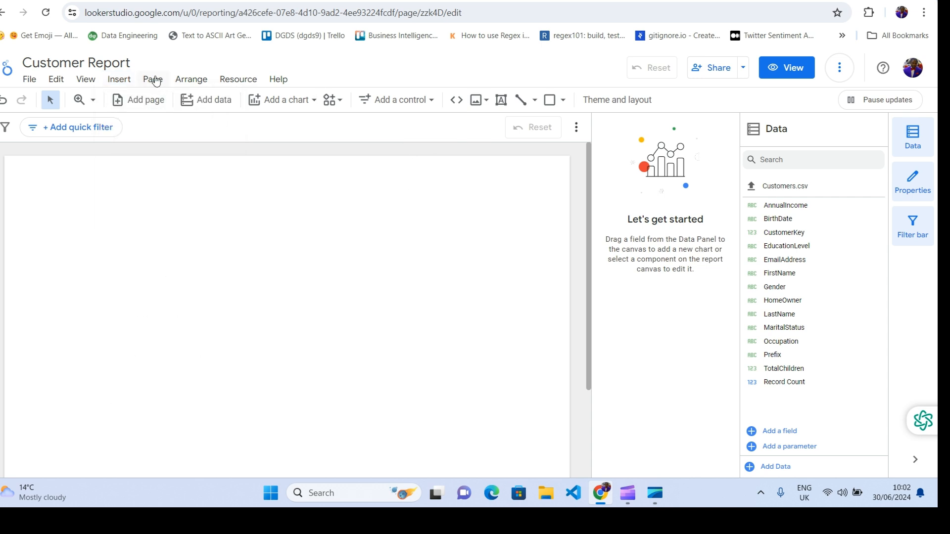
# Add a new blank page to the report and switch between its two pages
pyautogui.click(154, 80)
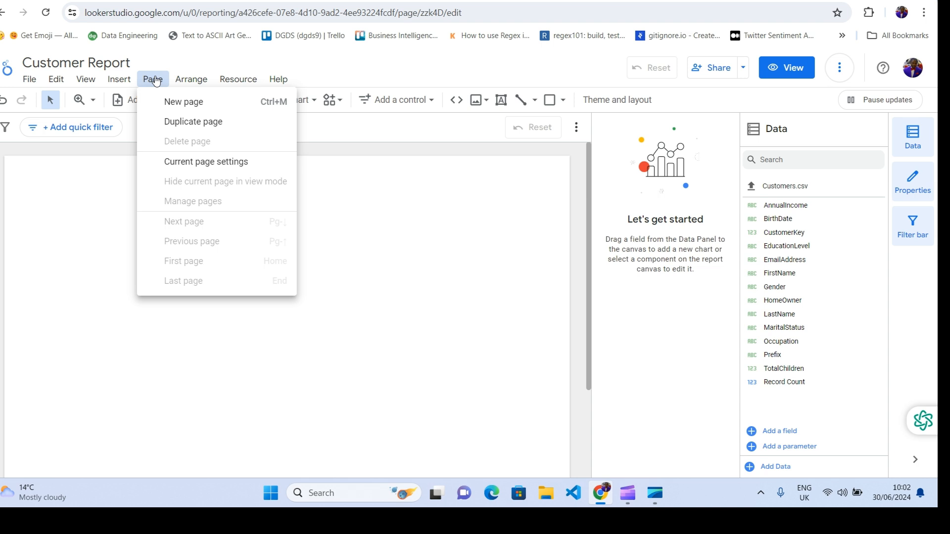
pyautogui.click(396, 80)
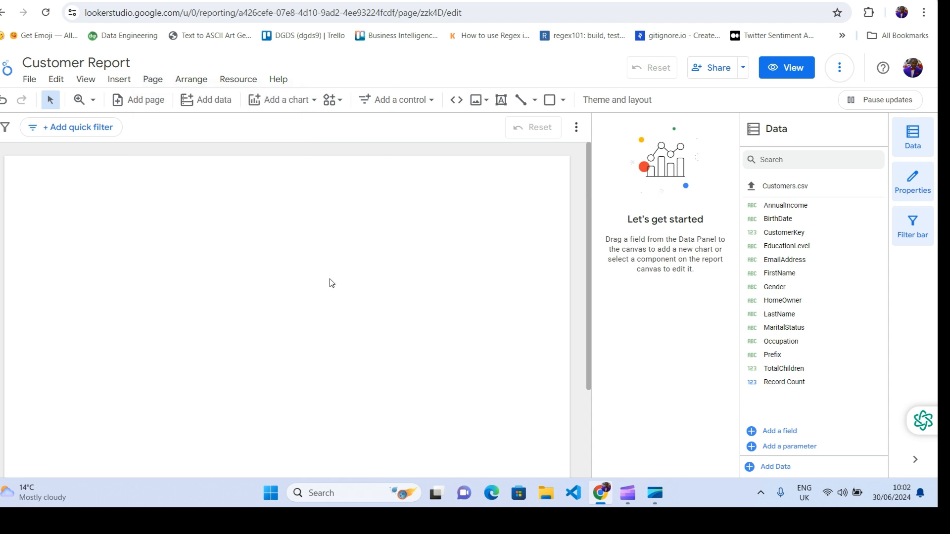
pyautogui.click(153, 79)
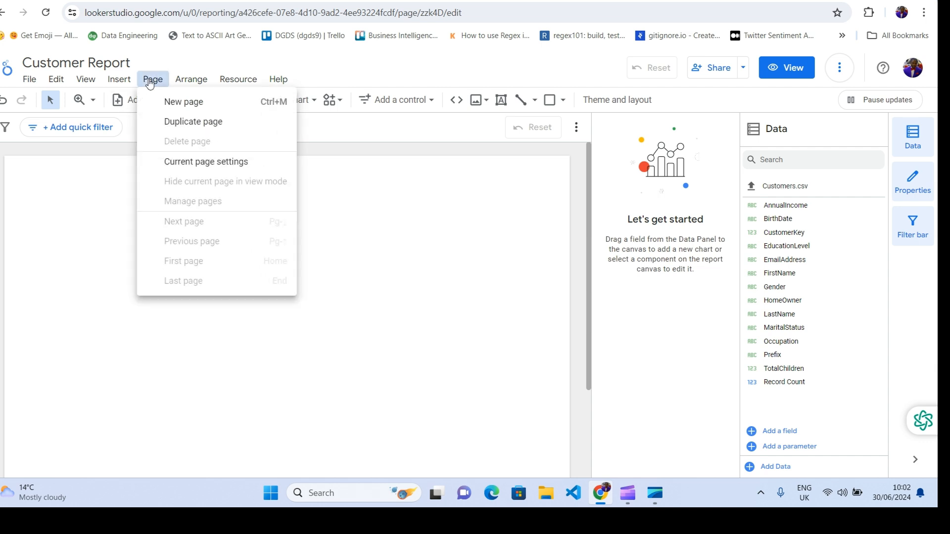
pyautogui.click(204, 102)
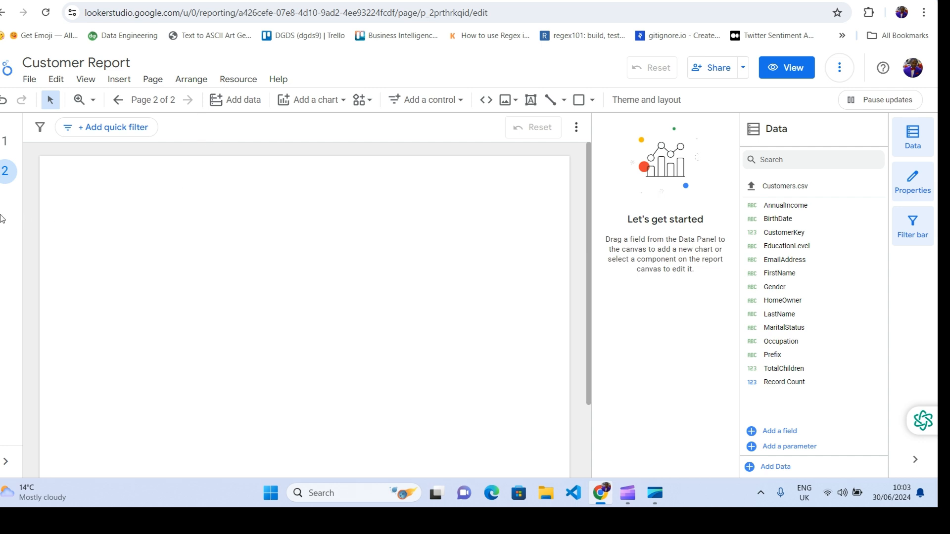
pyautogui.click(8, 146)
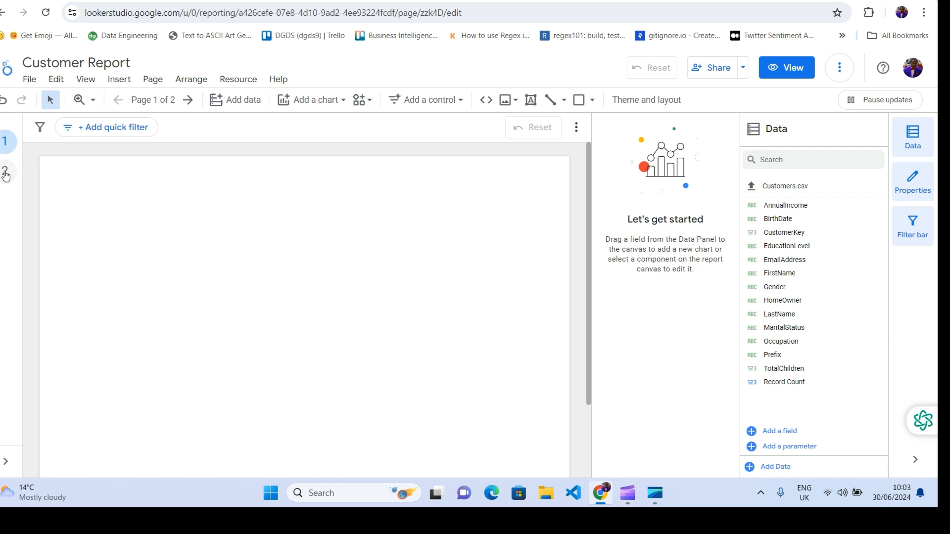
pyautogui.click(6, 172)
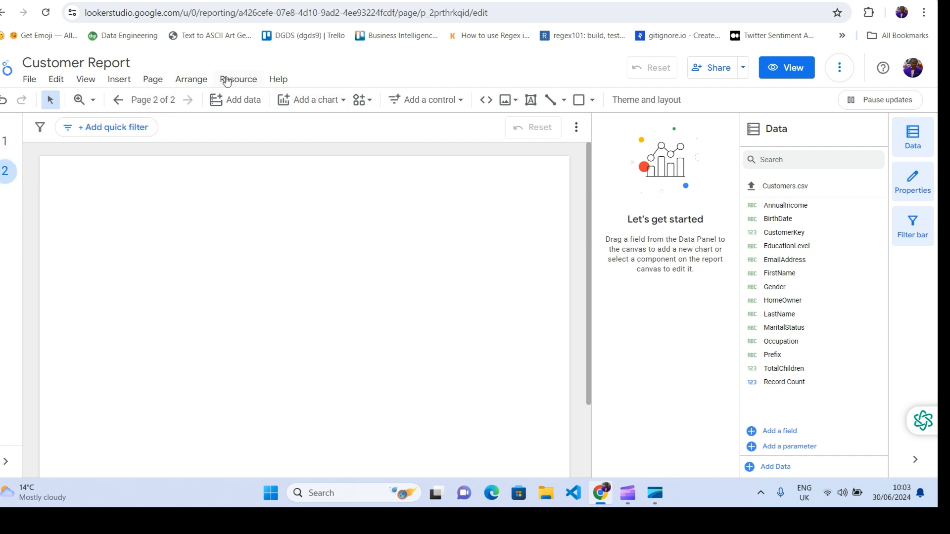
# Review the commands for arranging elements, managing report resources, getting help and zooming, without applying any of them
pyautogui.click(197, 81)
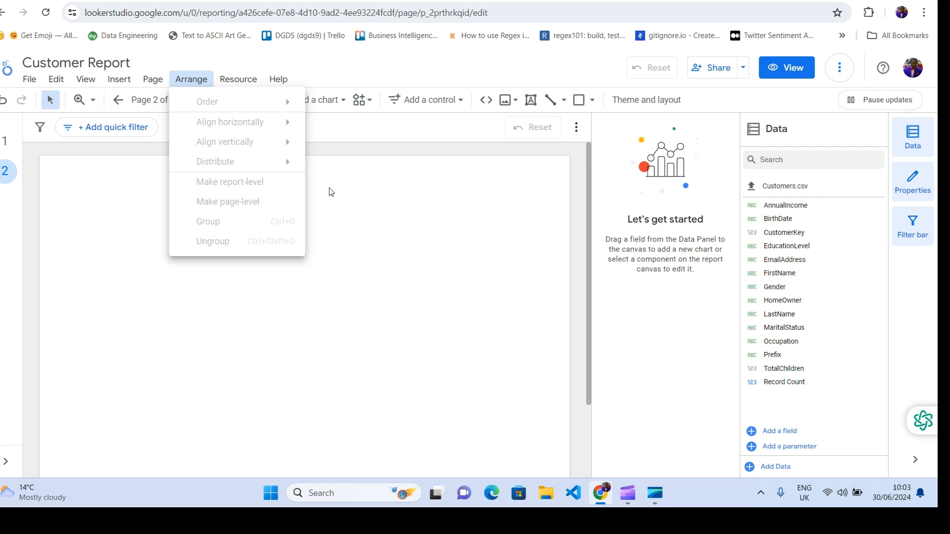
pyautogui.click(250, 82)
pyautogui.click(250, 82)
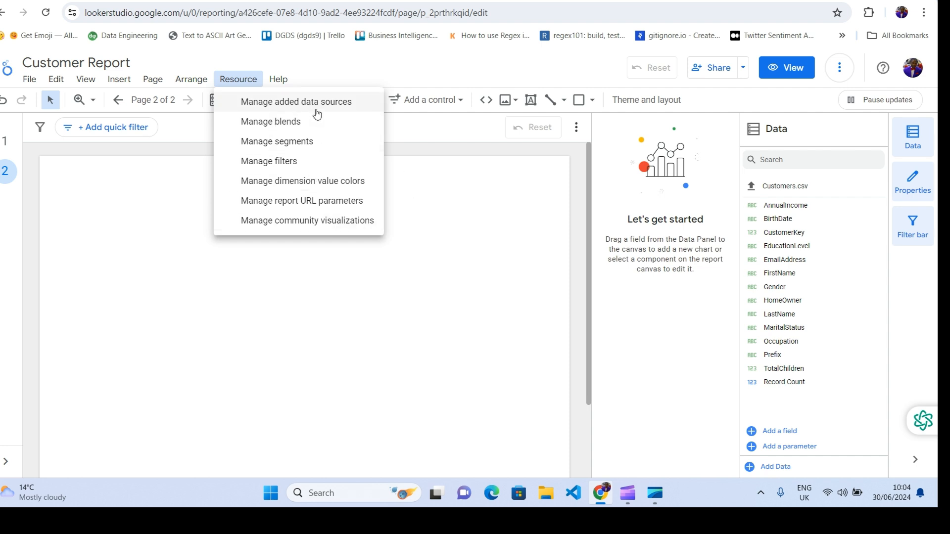
pyautogui.click(314, 54)
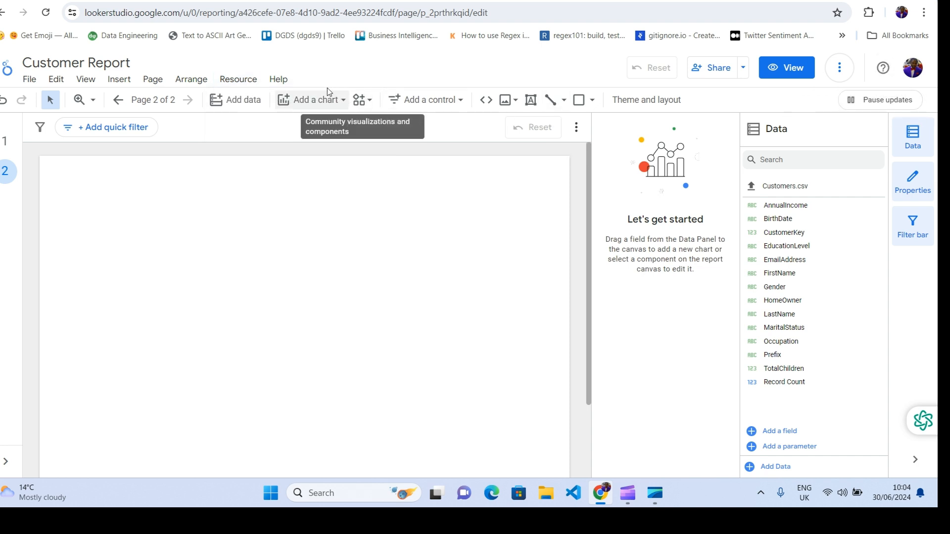
pyautogui.click(278, 81)
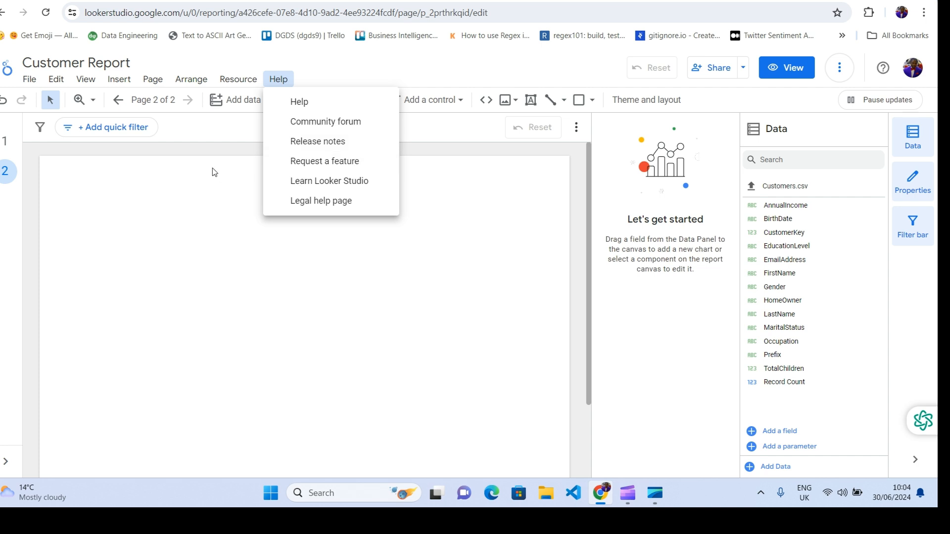
pyautogui.click(197, 145)
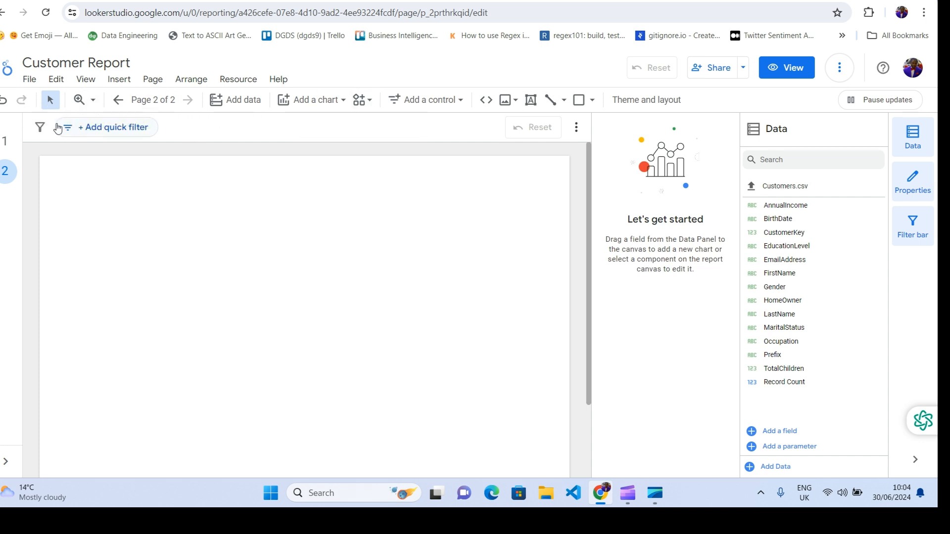
pyautogui.click(94, 101)
pyautogui.click(93, 101)
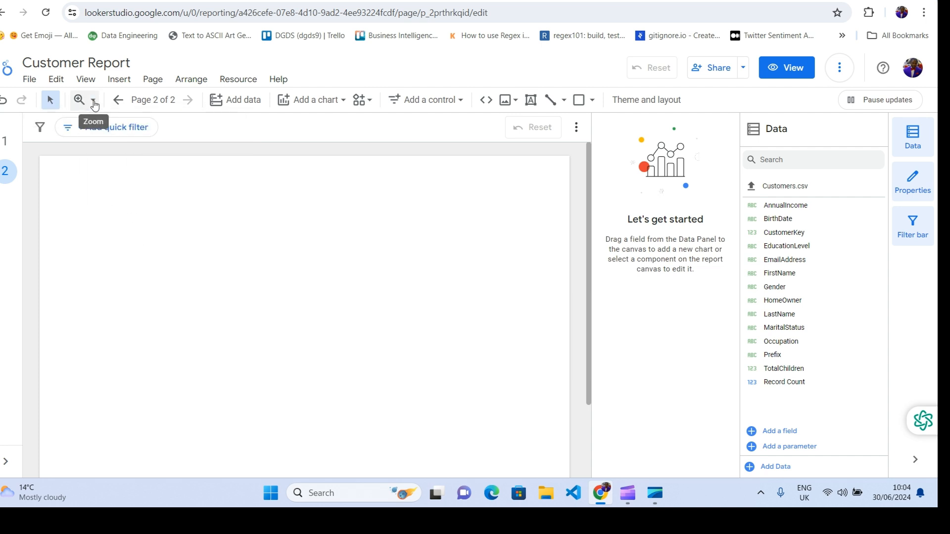
# Check the list of report pages, and go to the previous page and back to page 2
pyautogui.click(143, 101)
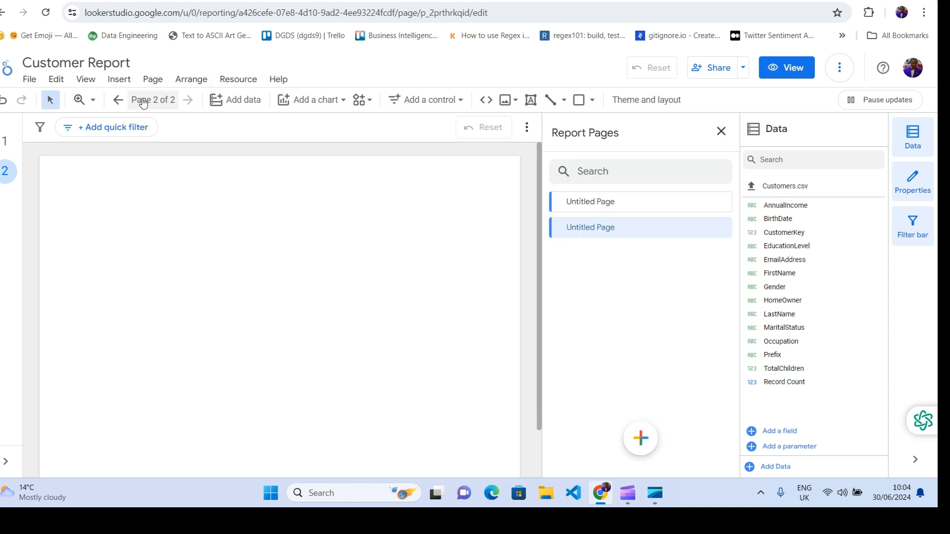
pyautogui.click(720, 131)
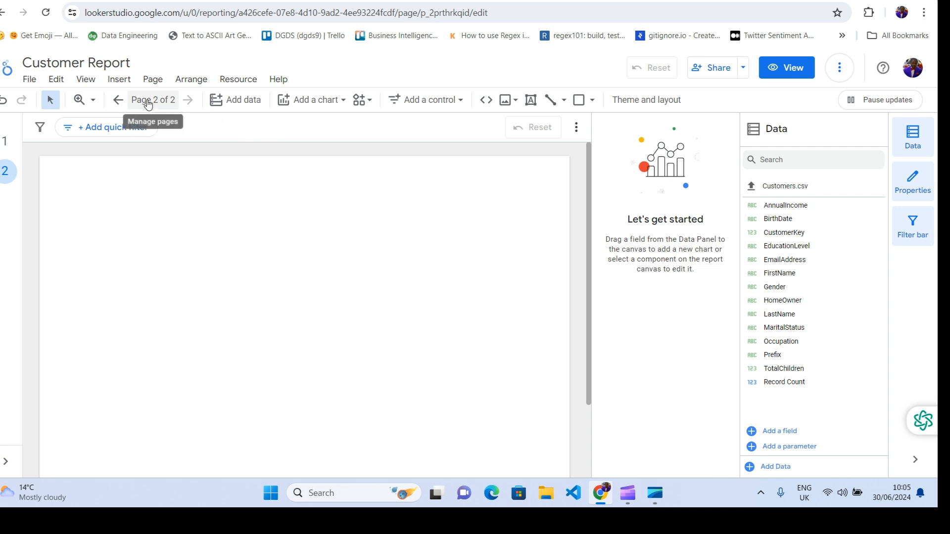
pyautogui.click(117, 100)
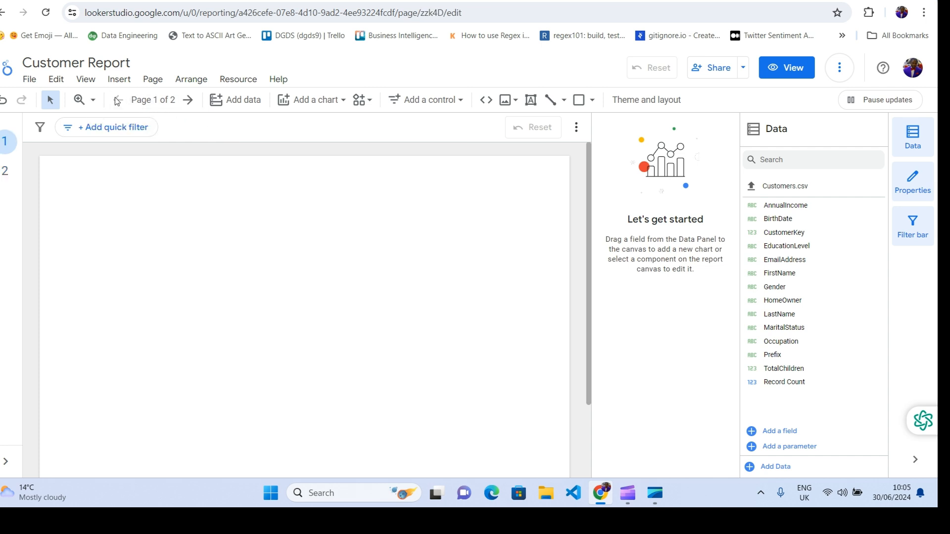
pyautogui.click(187, 99)
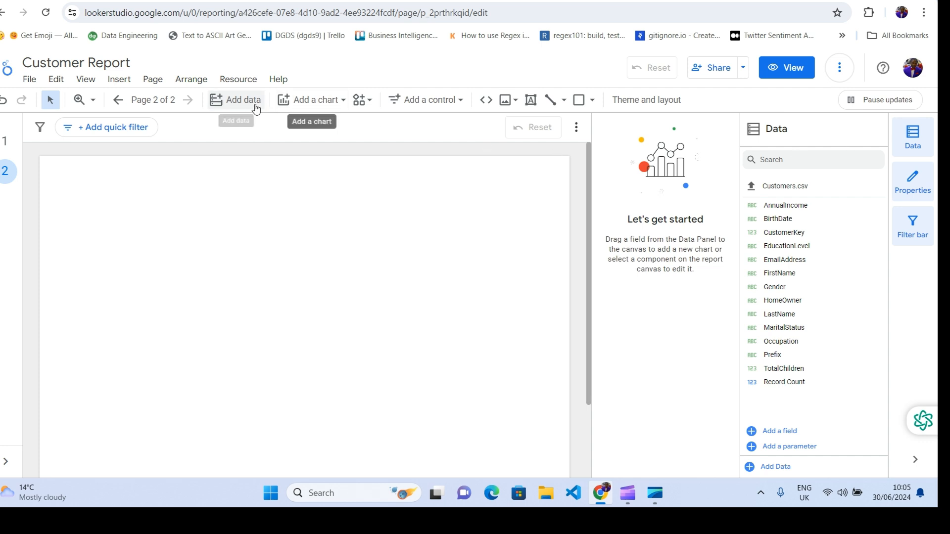
# Review the available chart types, community visualizations and filter controls without adding any to the page
pyautogui.click(344, 100)
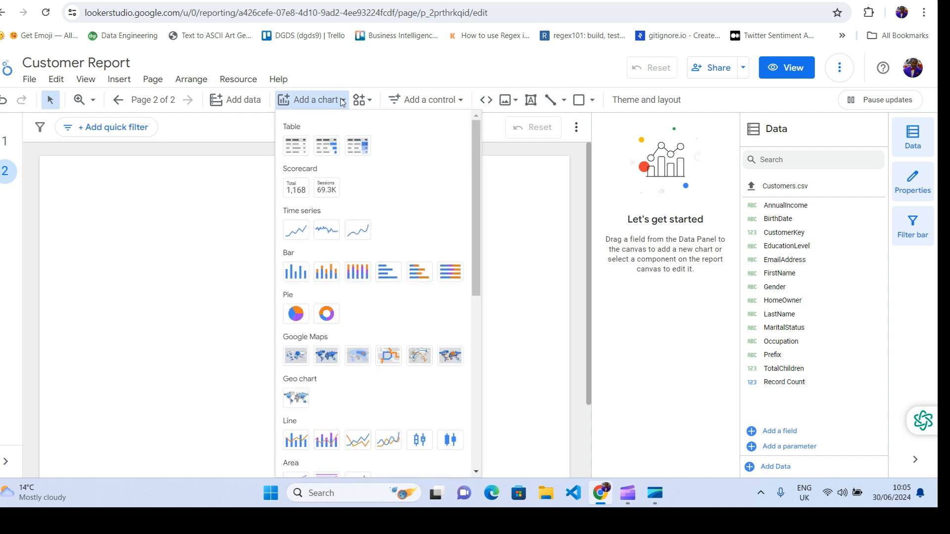
pyautogui.click(340, 98)
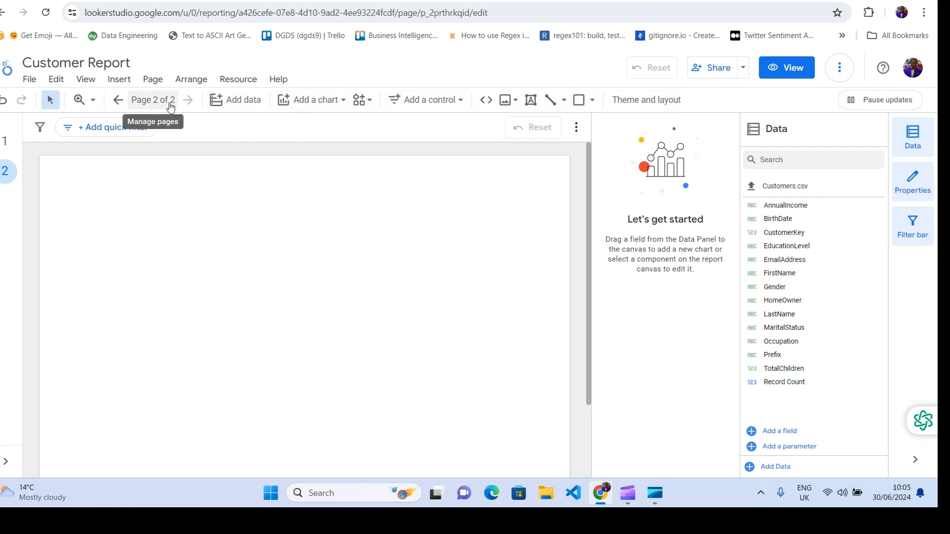
pyautogui.click(369, 100)
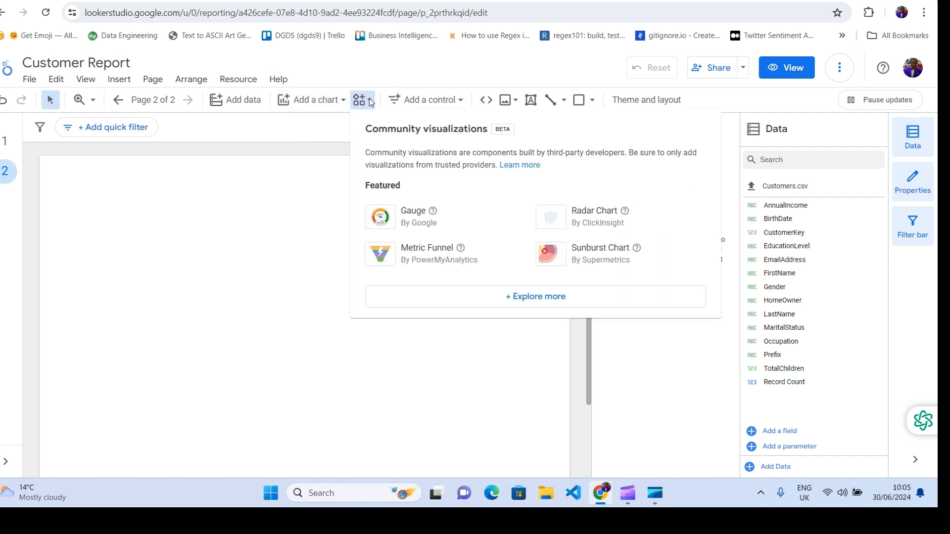
pyautogui.click(477, 70)
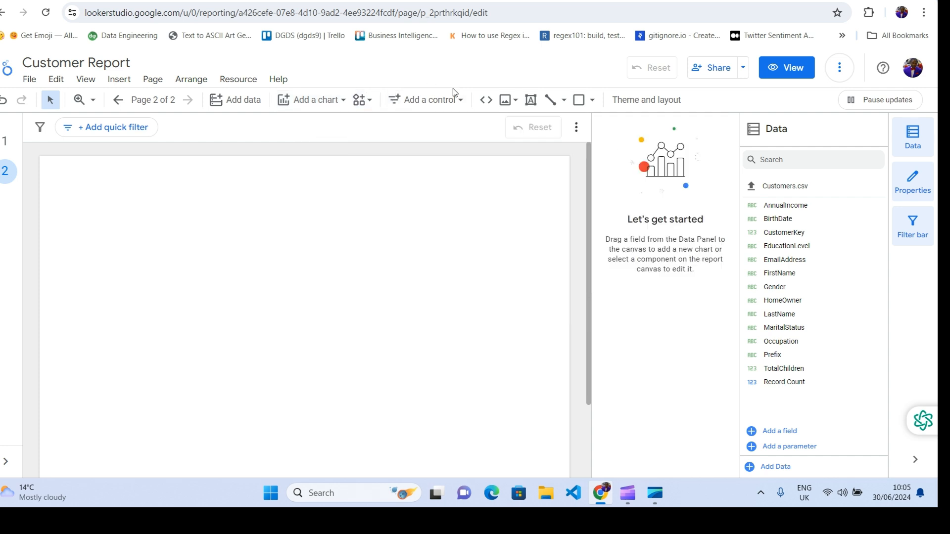
pyautogui.click(430, 104)
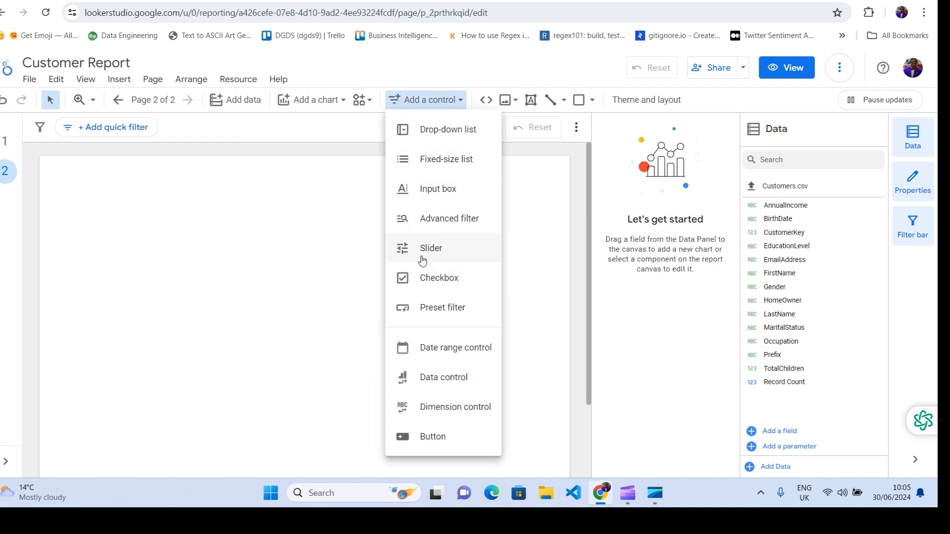
pyautogui.click(459, 72)
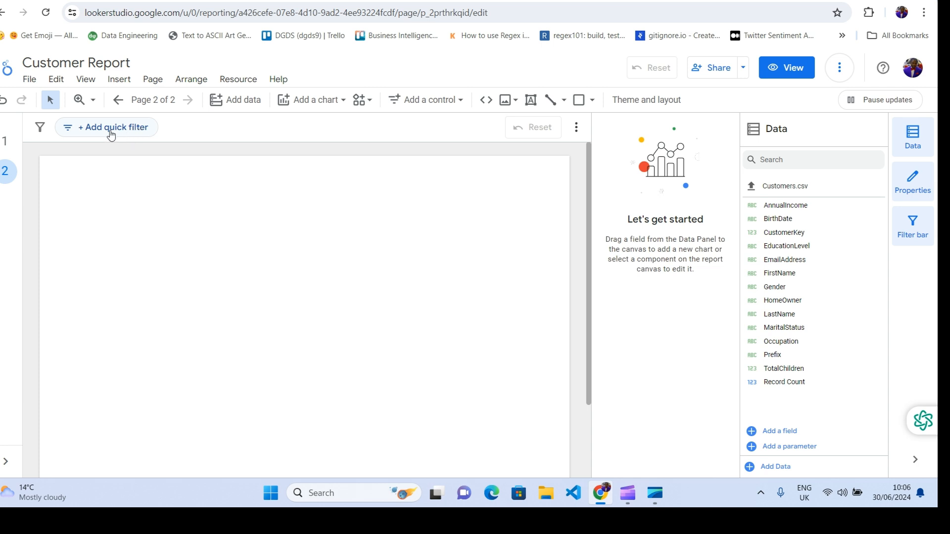
# Hide the filter bar above the report canvas, and try hiding and restoring the Properties pane
pyautogui.click(928, 232)
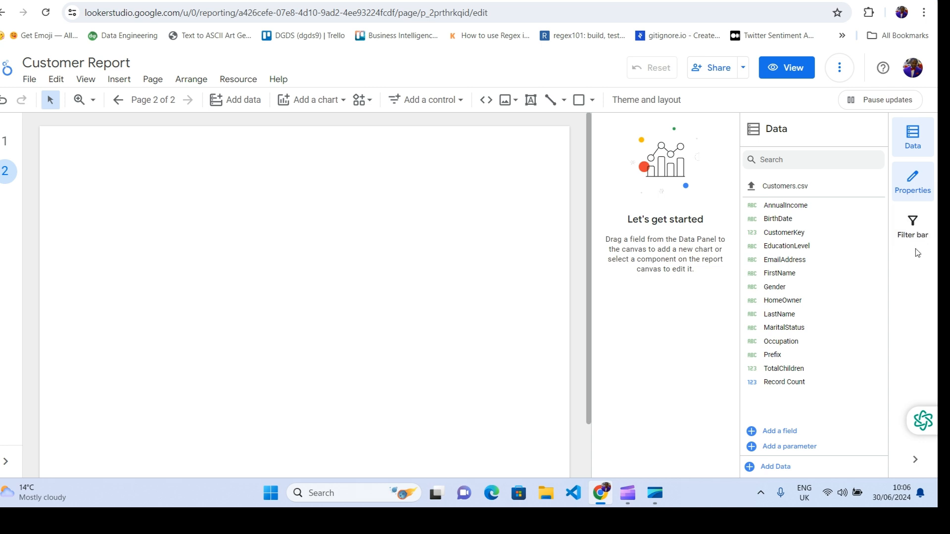
pyautogui.click(914, 228)
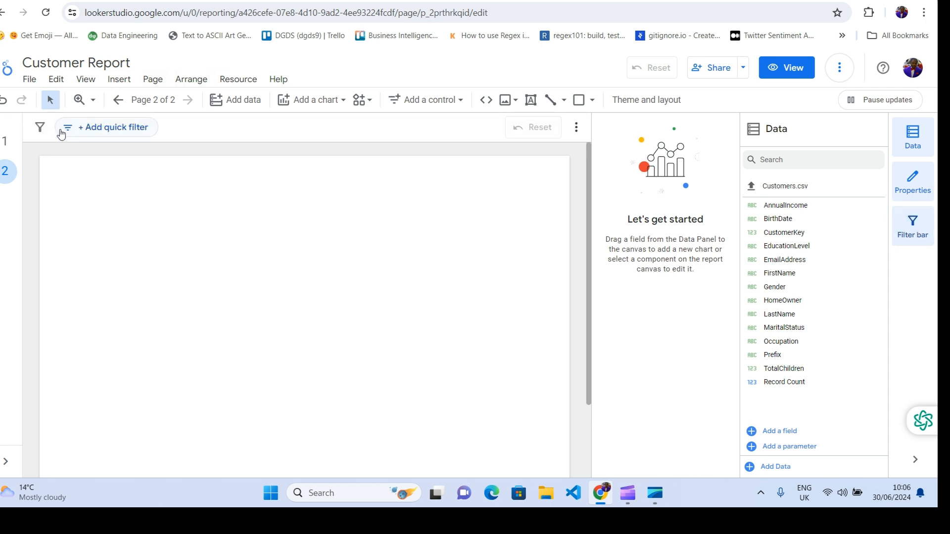
pyautogui.click(930, 232)
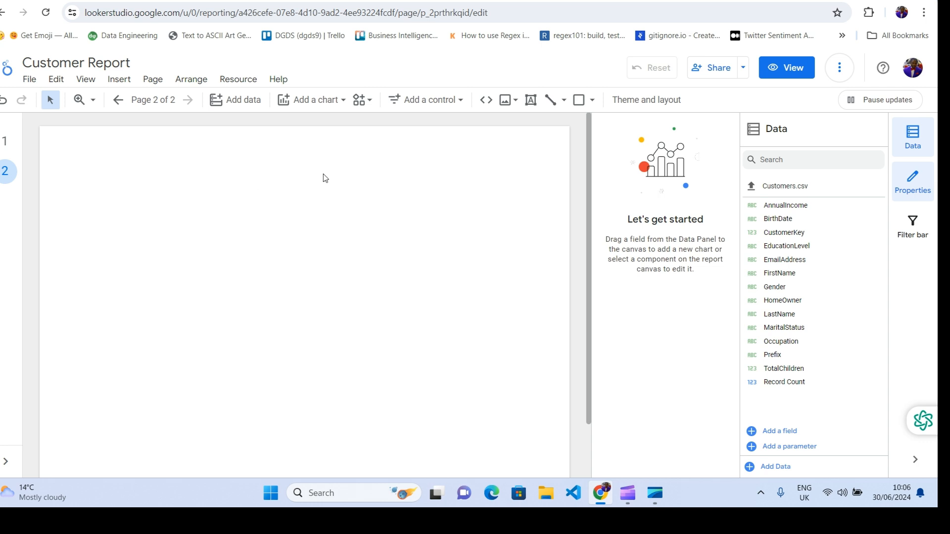
pyautogui.click(4, 145)
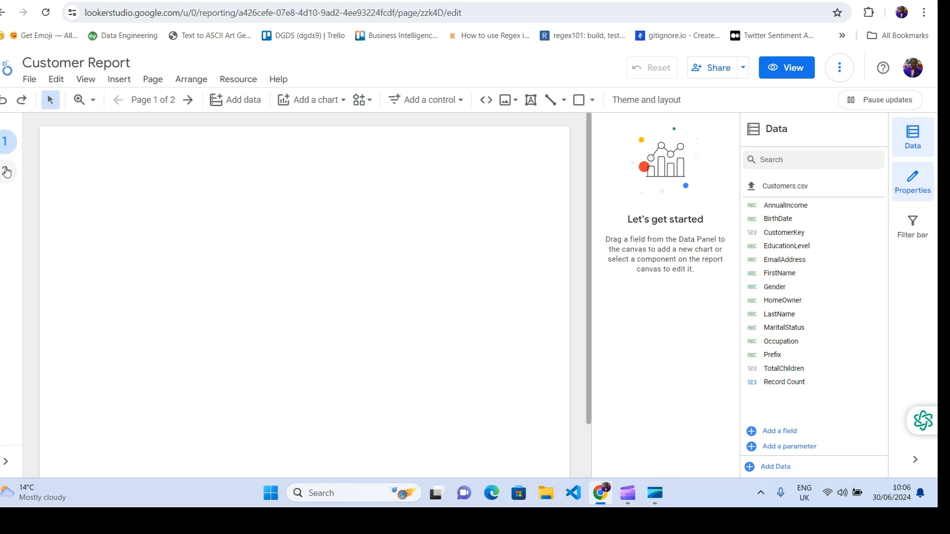
pyautogui.click(6, 176)
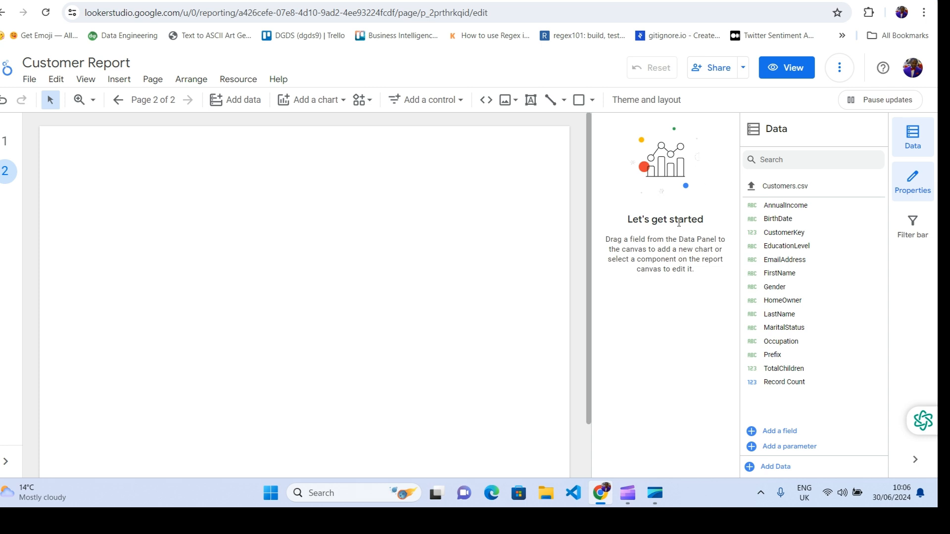
pyautogui.click(925, 183)
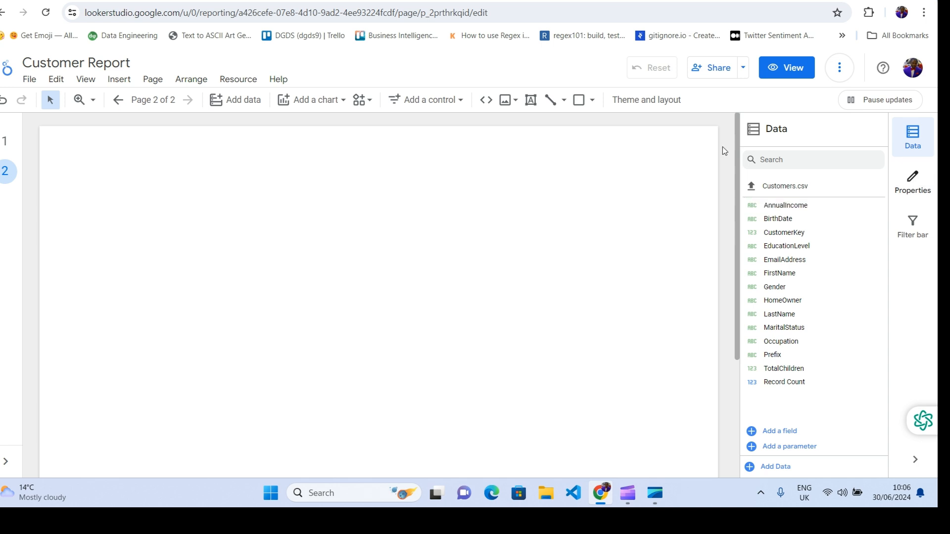
pyautogui.click(908, 170)
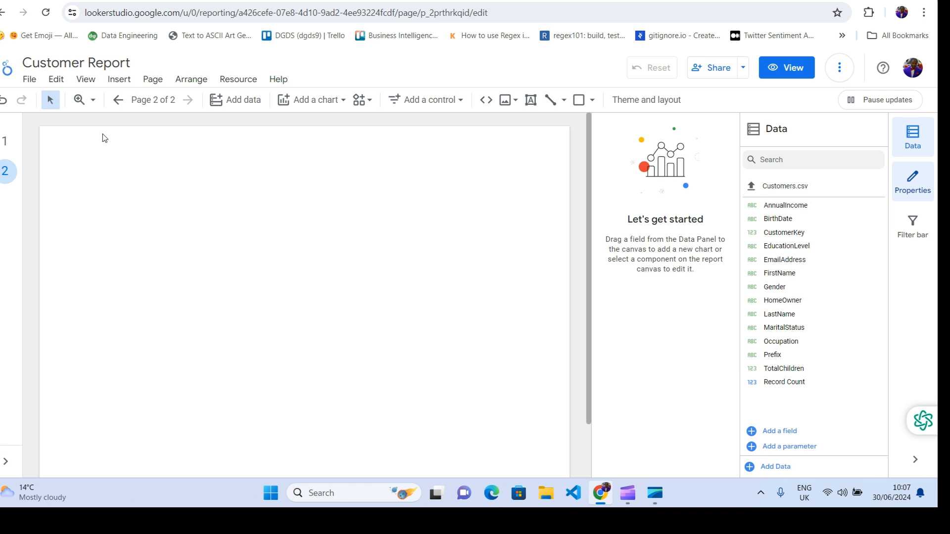
# Go to the first report page and rename it CLTV in the list of report pages
pyautogui.click(144, 99)
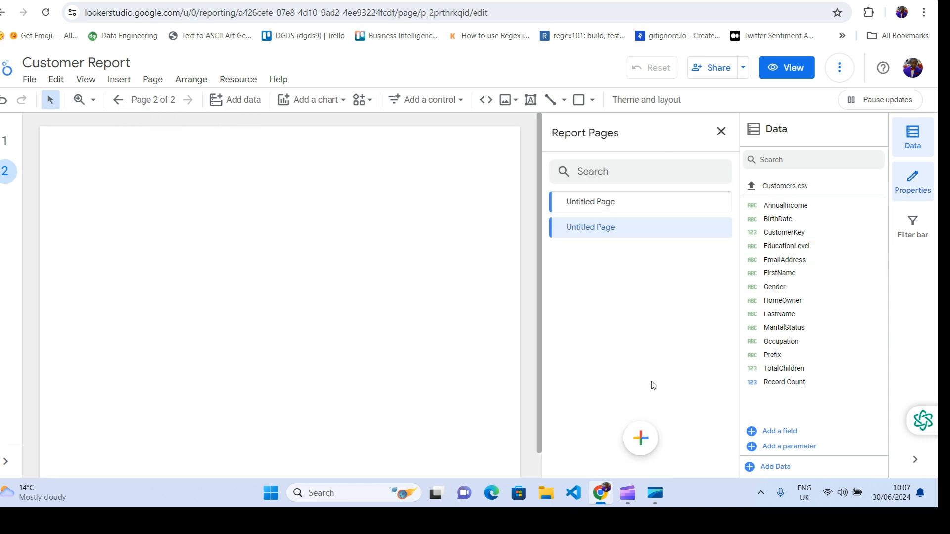
pyautogui.click(596, 204)
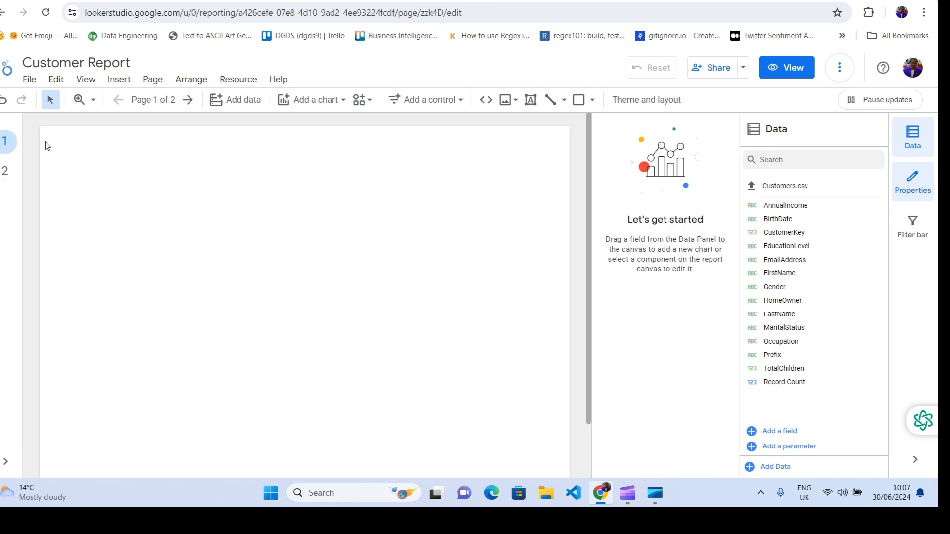
pyautogui.click(156, 100)
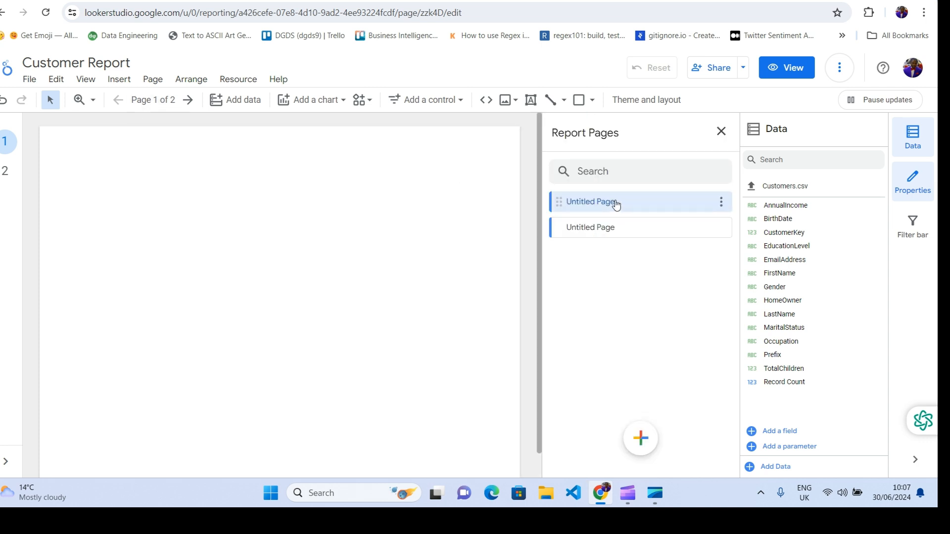
pyautogui.click(721, 202)
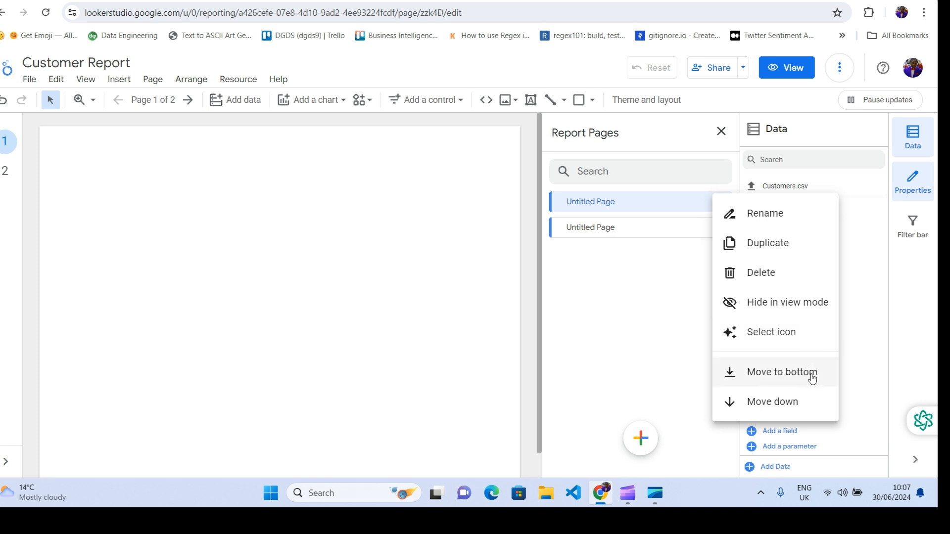
pyautogui.click(766, 213)
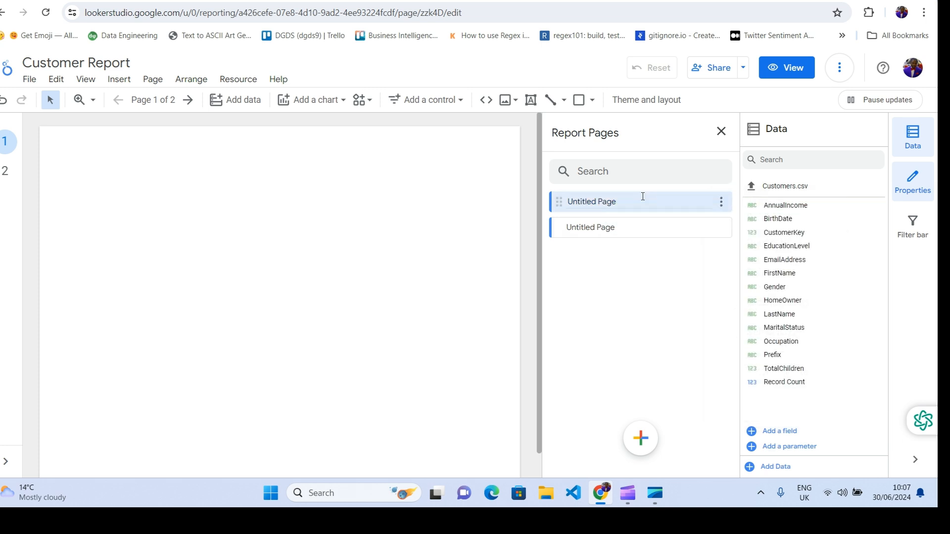
pyautogui.press('BackSpace')
pyautogui.press('BackSpace')
pyautogui.press('BackSpace')
pyautogui.press('BackSpace')
pyautogui.press('BackSpace')
pyautogui.press('BackSpace')
pyautogui.press('BackSpace')
pyautogui.press('BackSpace')
pyautogui.press('BackSpace')
pyautogui.press('BackSpace')
pyautogui.press('BackSpace')
pyautogui.press('BackSpace')
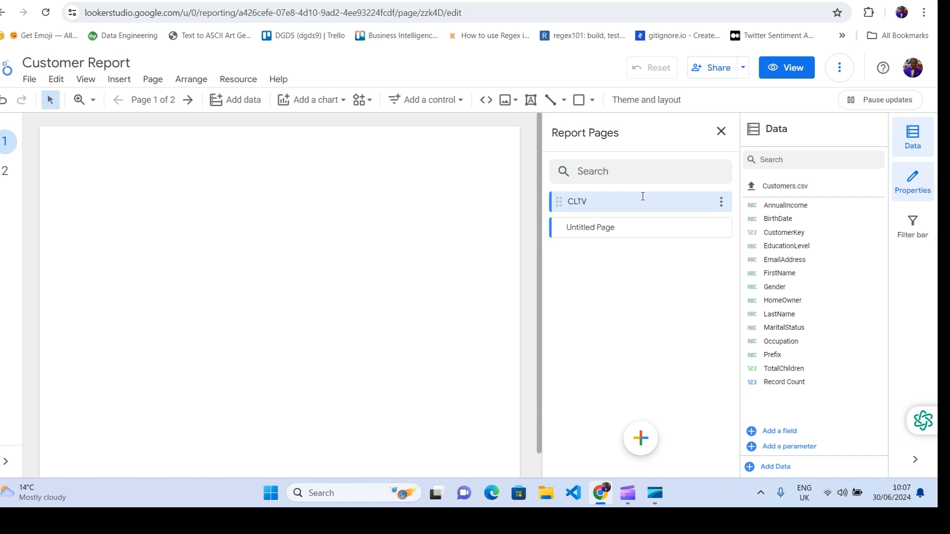
# Rename the second report page as Summary
pyautogui.click(721, 229)
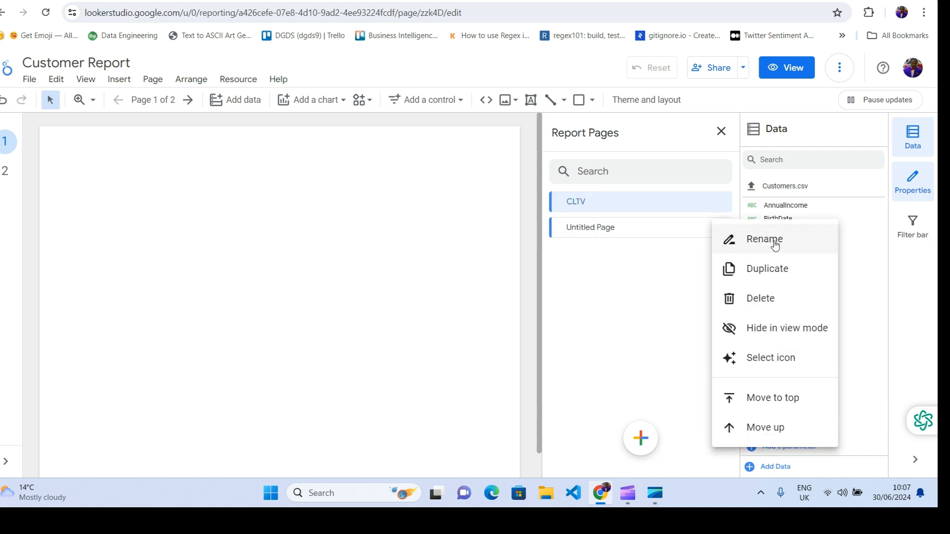
pyautogui.click(753, 243)
pyautogui.press('BackSpace')
pyautogui.press('BackSpace')
pyautogui.press('BackSpace')
pyautogui.press('BackSpace')
pyautogui.press('BackSpace')
pyautogui.press('BackSpace')
pyautogui.press('BackSpace')
pyautogui.press('BackSpace')
pyautogui.press('BackSpace')
pyautogui.press('BackSpace')
pyautogui.press('BackSpace')
pyautogui.press('BackSpace')
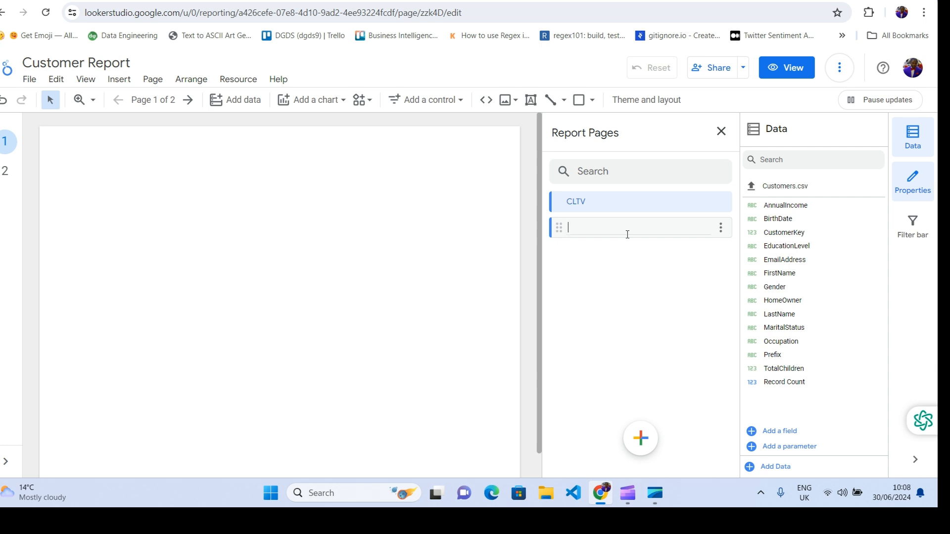
pyautogui.write('Summery')
pyautogui.press('Return')
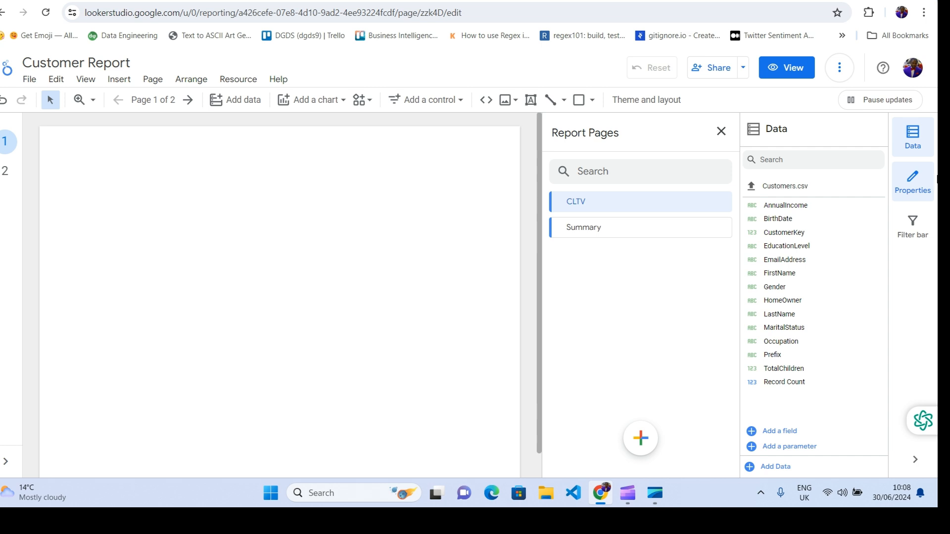
# Add a total scorecard near the top of the CLTV page's canvas and move it slightly lower
pyautogui.click(913, 182)
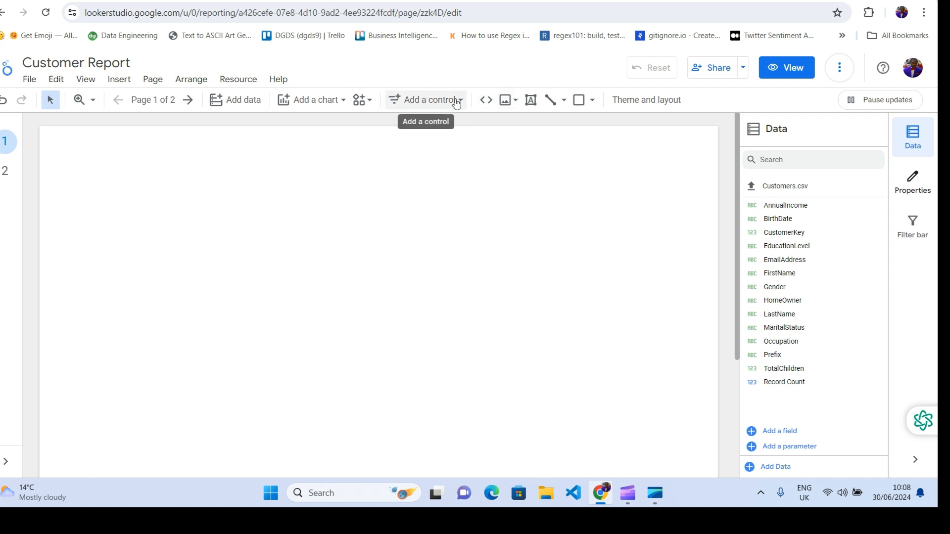
pyautogui.click(328, 100)
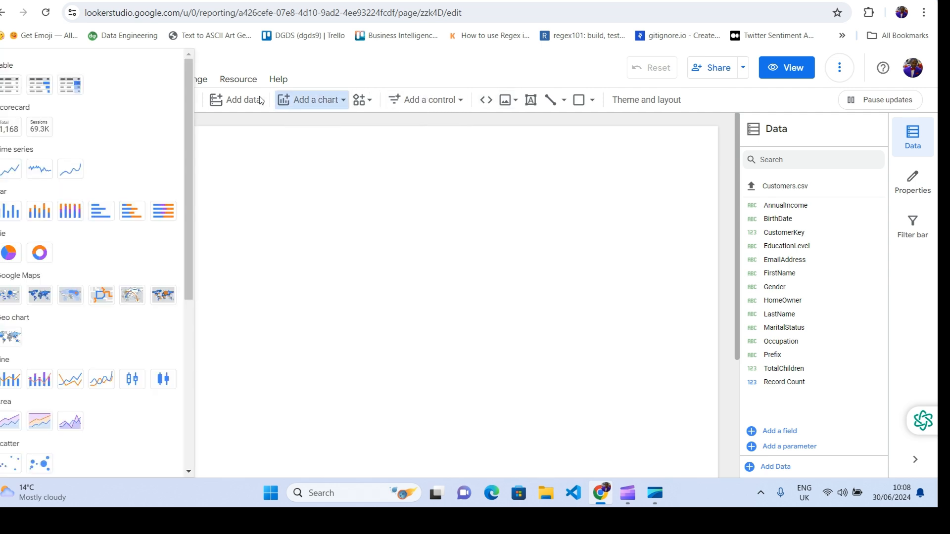
pyautogui.click(8, 127)
pyautogui.moveTo(203, 142); pyautogui.dragTo(204, 140)
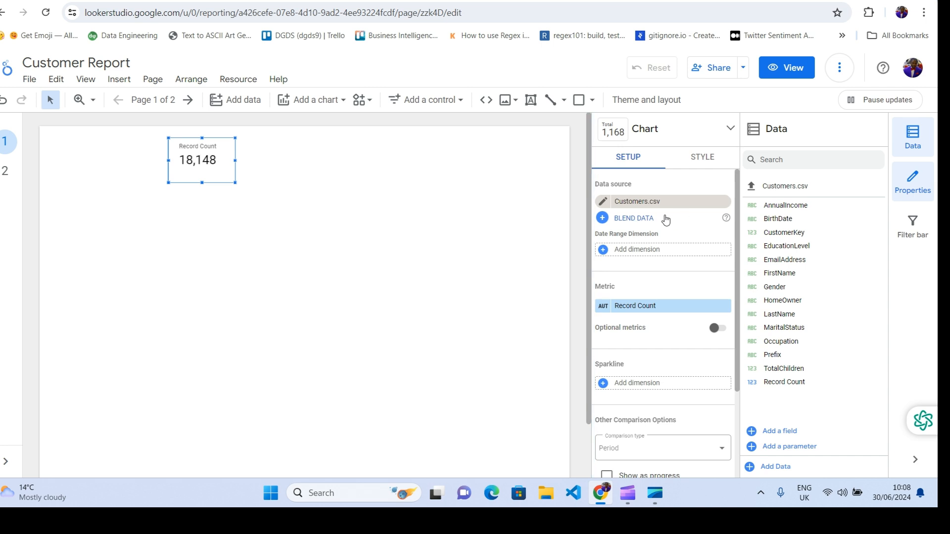
pyautogui.moveTo(200, 156); pyautogui.dragTo(195, 203)
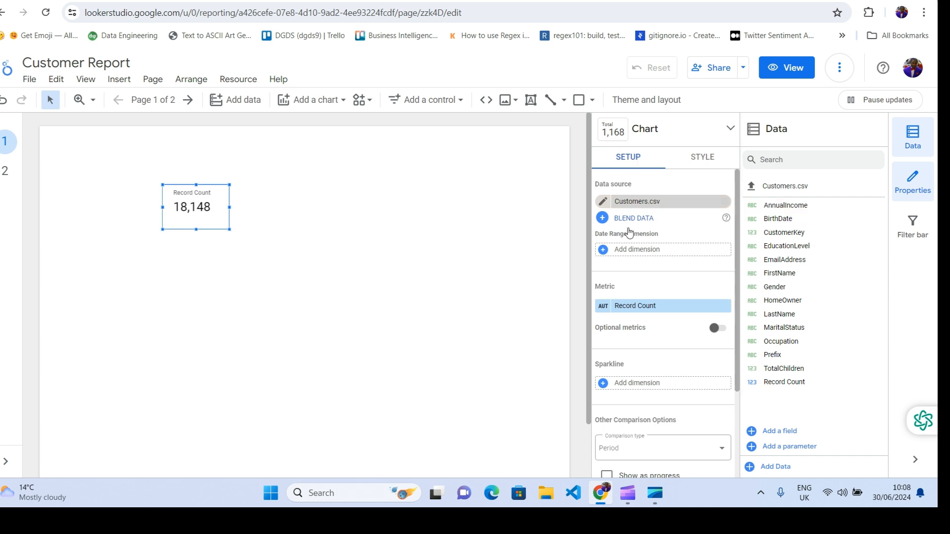
# Review the scorecard's setup and style options without changing any of them
pyautogui.scroll(-3, 672, 274)
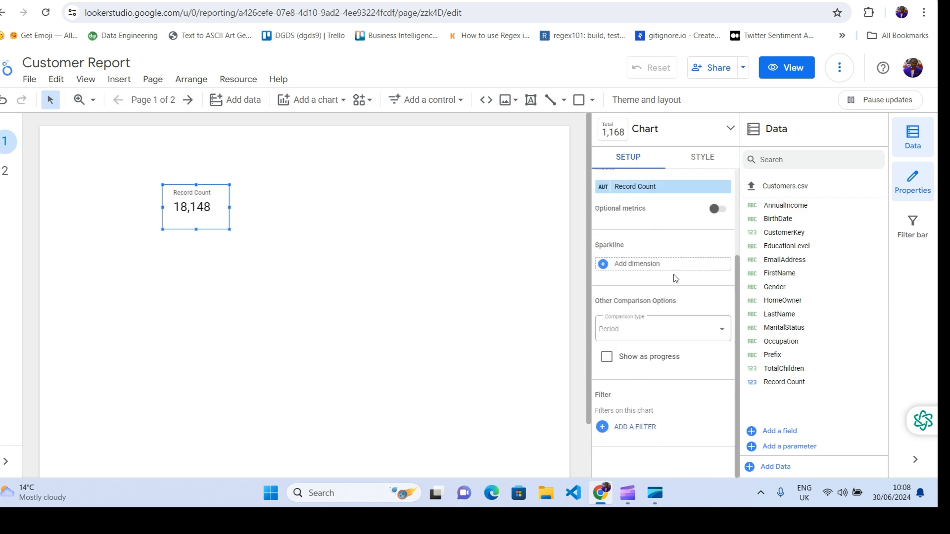
pyautogui.scroll(3, 673, 274)
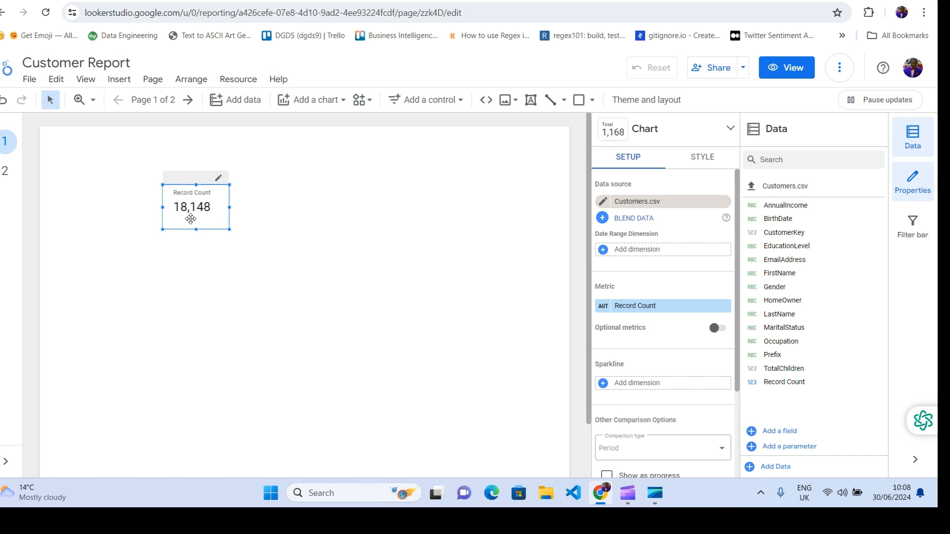
pyautogui.scroll(-2, 653, 346)
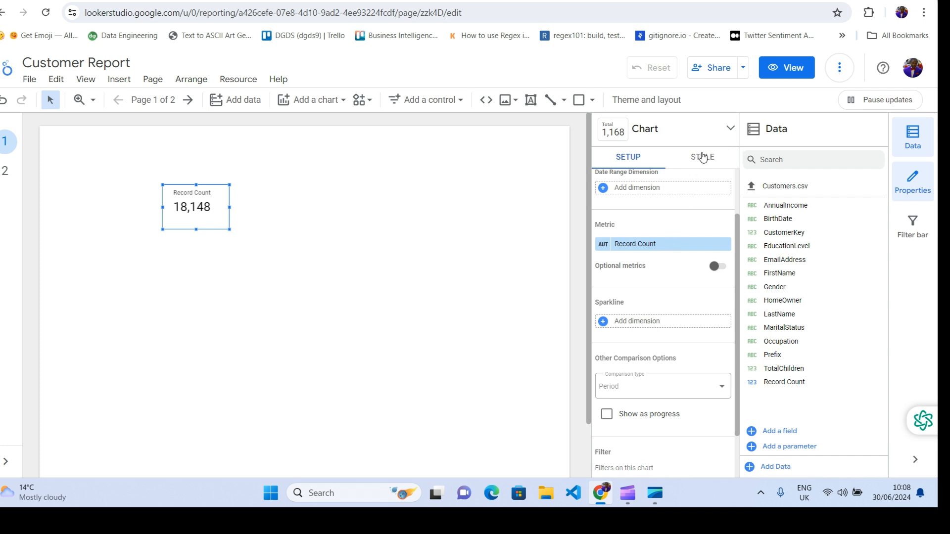
pyautogui.click(702, 157)
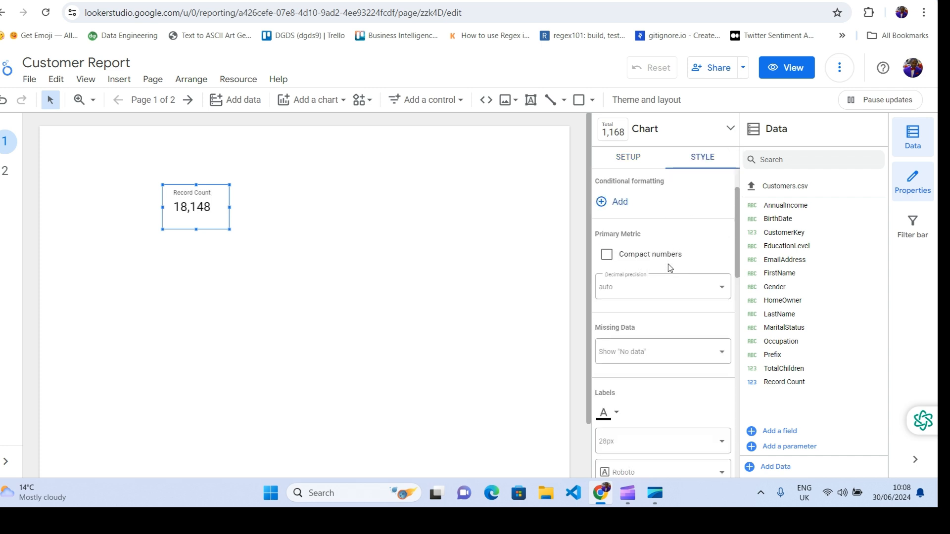
pyautogui.scroll(-10, 699, 354)
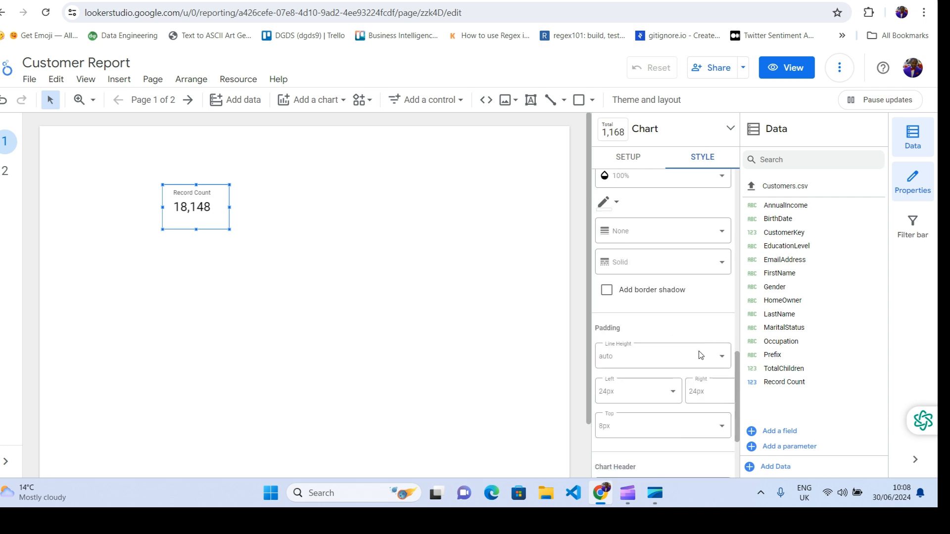
pyautogui.scroll(15, 699, 354)
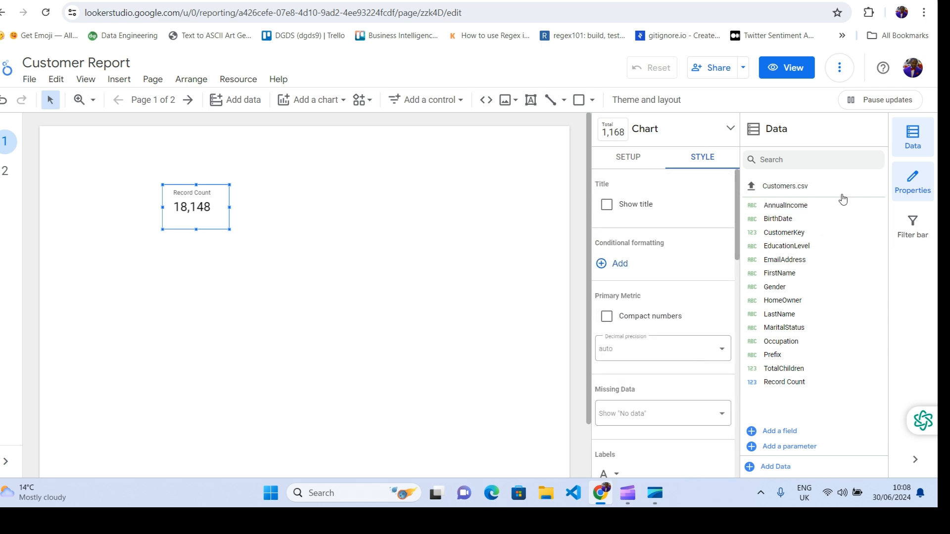
# Try hiding and restoring the Properties pane, and hide the Data pane
pyautogui.click(922, 179)
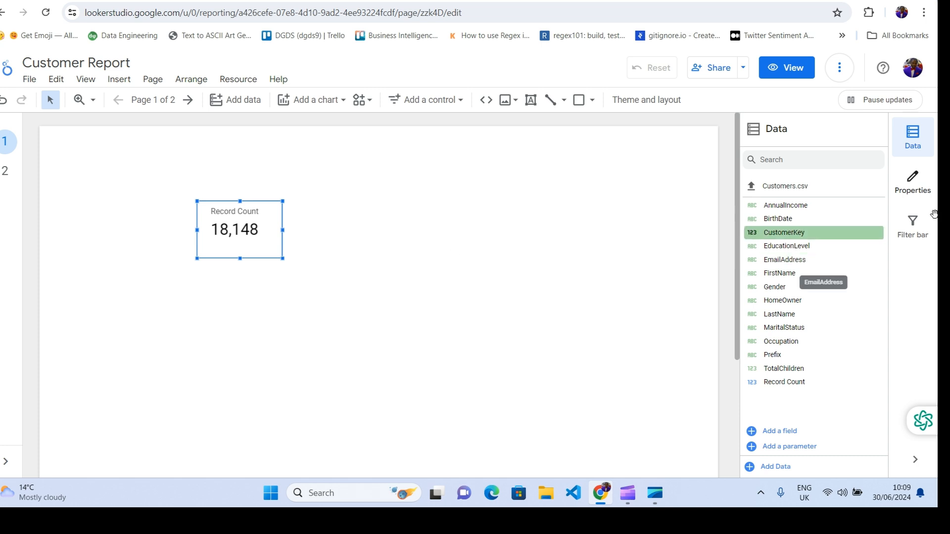
pyautogui.click(925, 182)
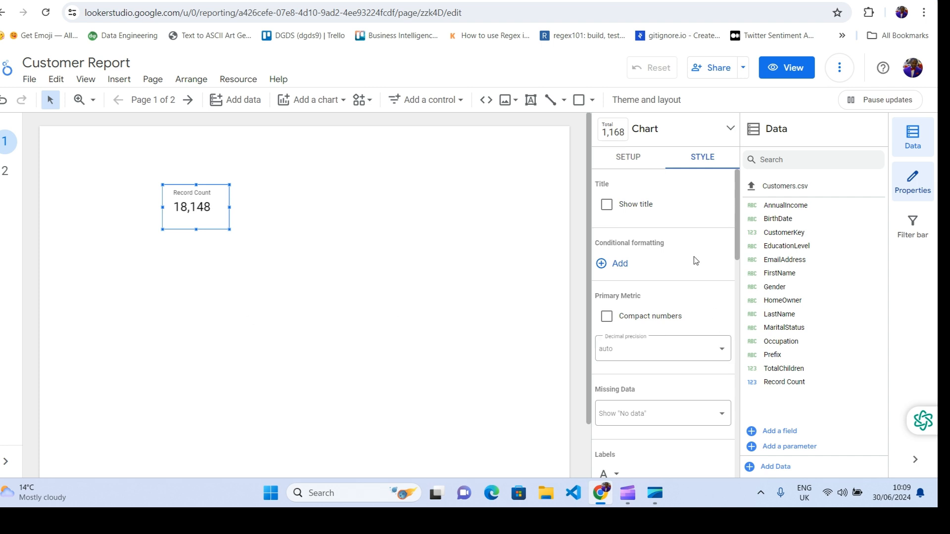
pyautogui.click(922, 142)
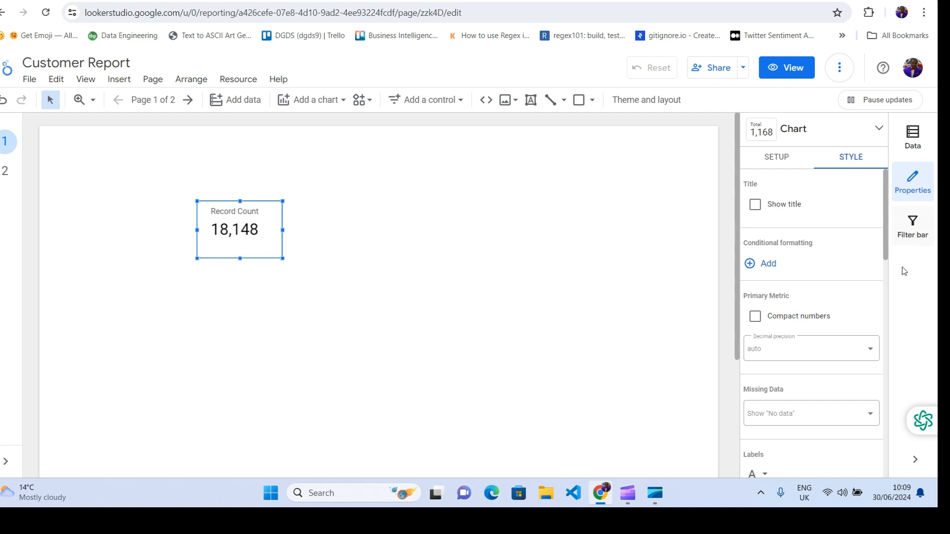
# Move the scorecard to the upper-left corner of the canvas and make it slightly smaller
pyautogui.moveTo(225, 227); pyautogui.dragTo(123, 181)
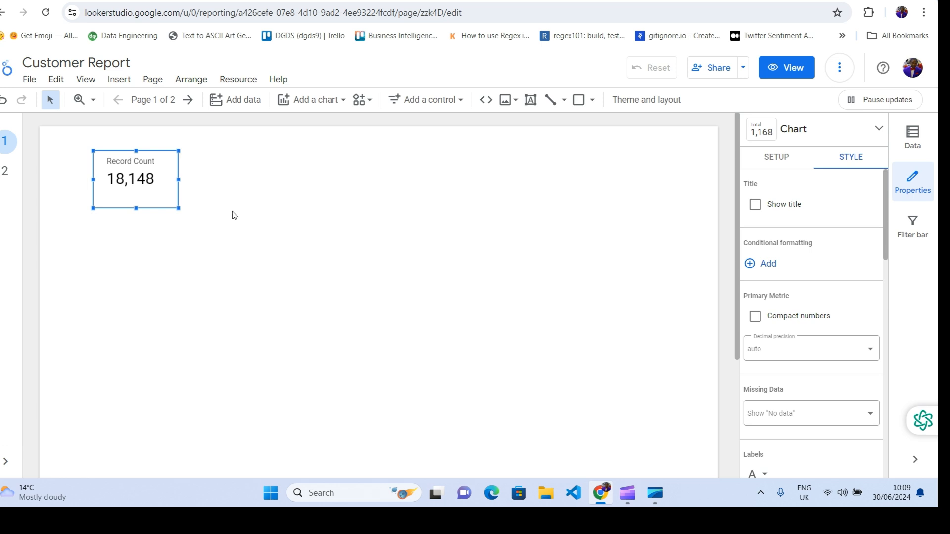
pyautogui.moveTo(177, 207); pyautogui.dragTo(177, 201)
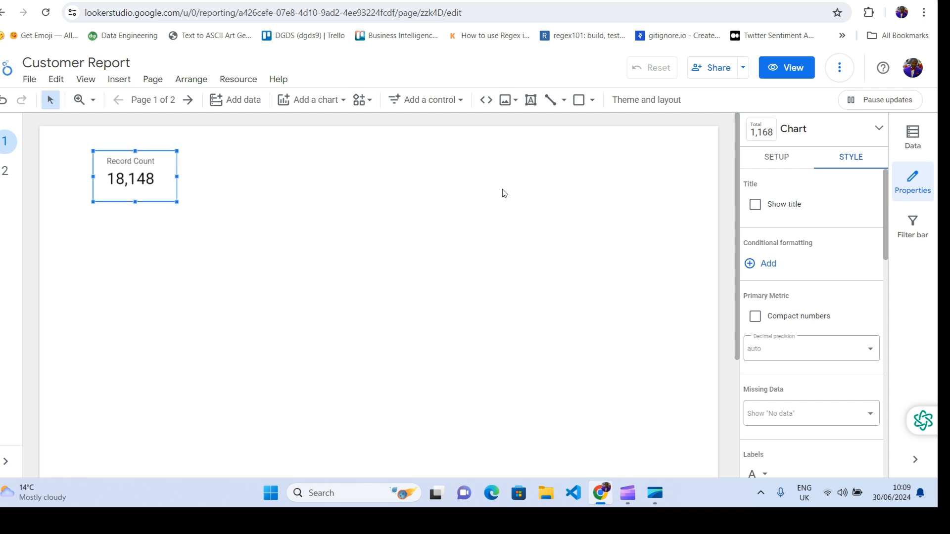
# Show the Data pane again, search the Customers.csv fields for "last", and clear the search text
pyautogui.click(913, 136)
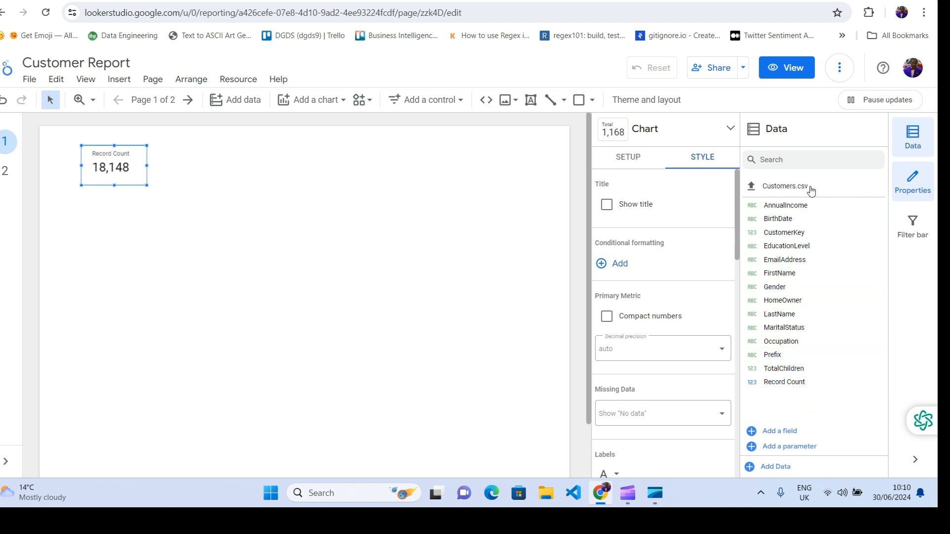
pyautogui.click(801, 164)
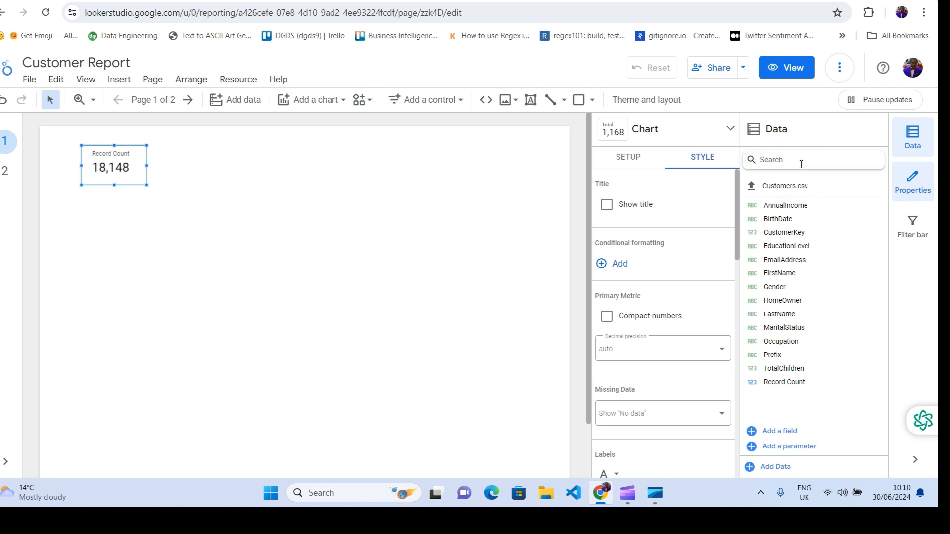
pyautogui.write('last')
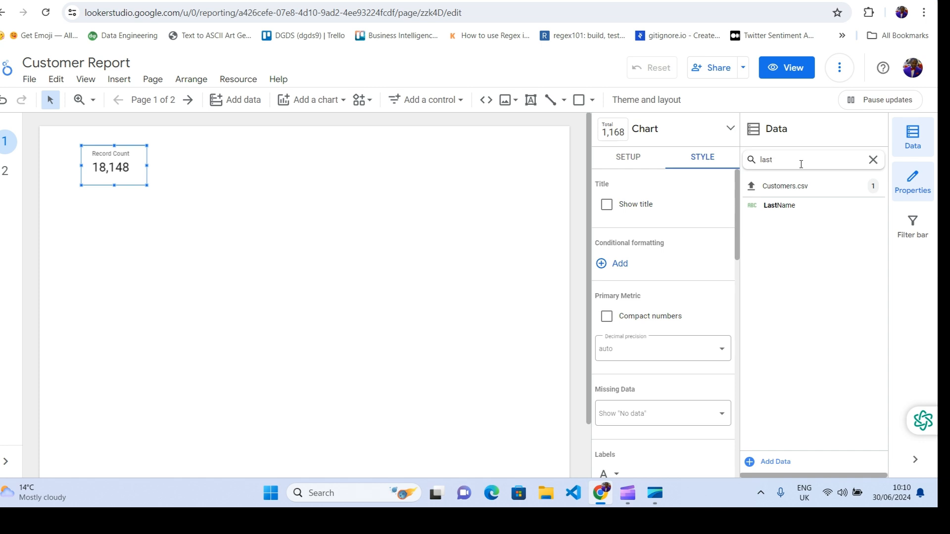
pyautogui.press('BackSpace')
pyautogui.press('BackSpace')
pyautogui.press('BackSpace')
pyautogui.press('BackSpace')
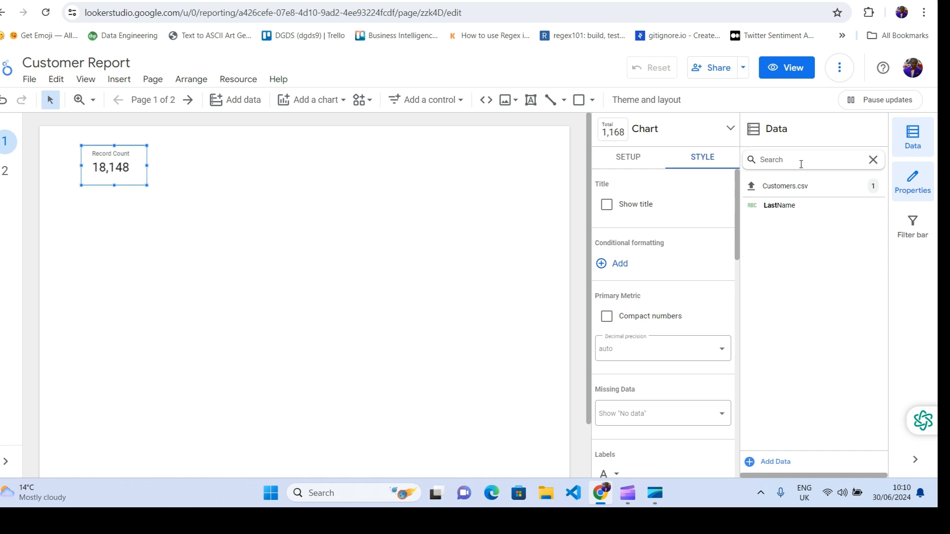